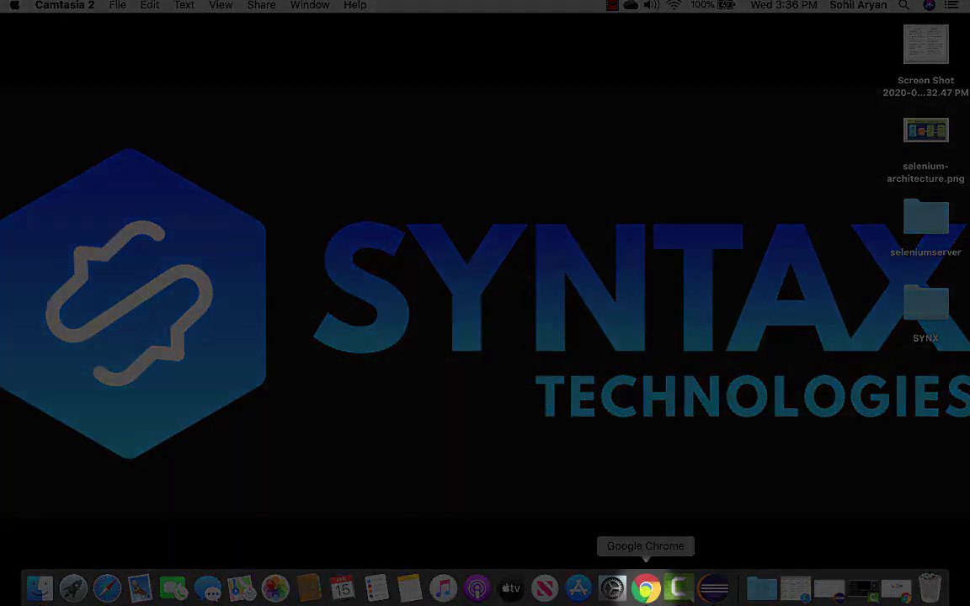
- Launch Google Chrome from the Dock so a blank New Tab page shows
{"action": "left_click", "coordinate": [646, 589]}
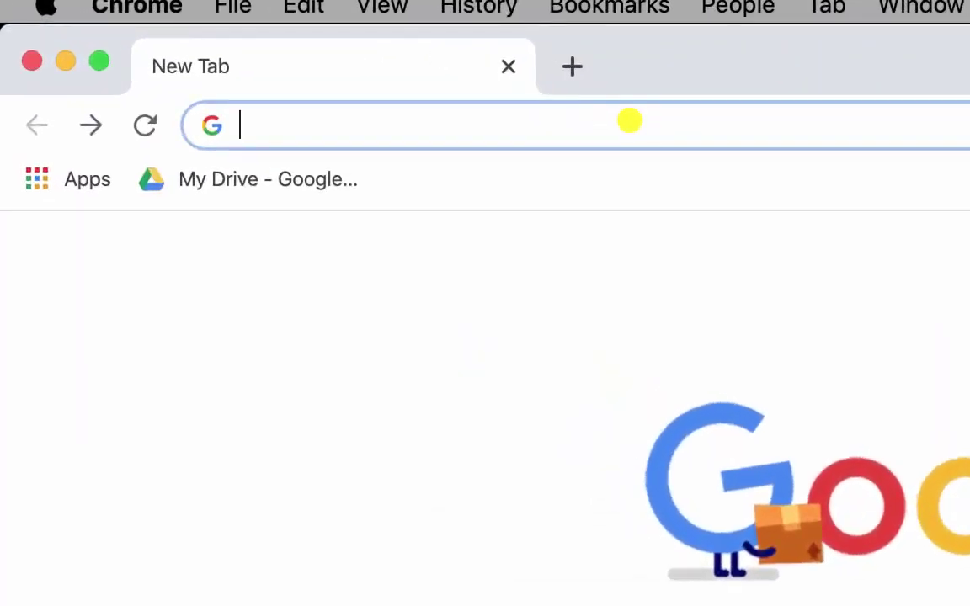
- Load selenium.dev from the address bar suggestion and scroll through the homepage
{"action": "type", "text": "selenium.dev"}
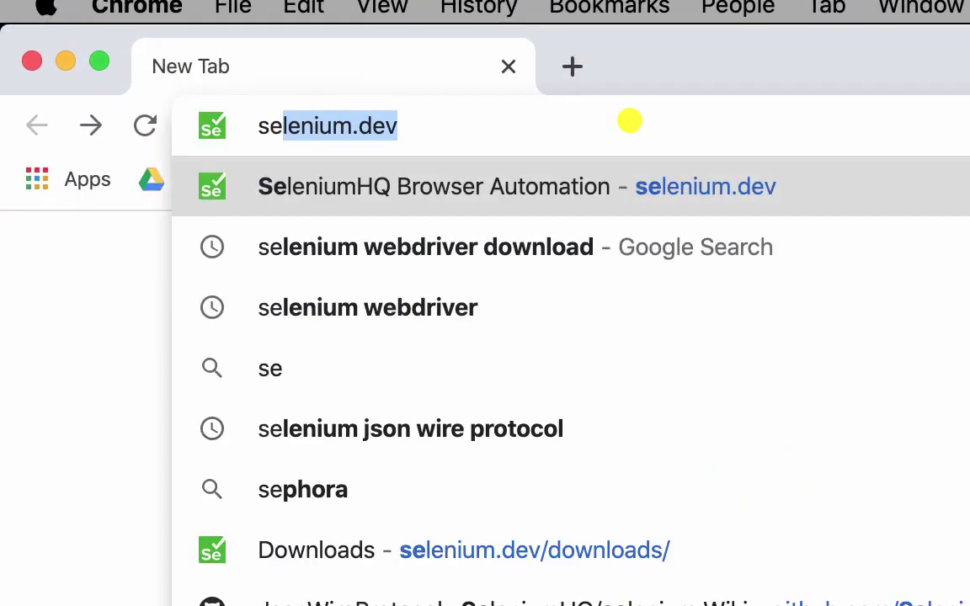
{"action": "key", "text": "Right"}
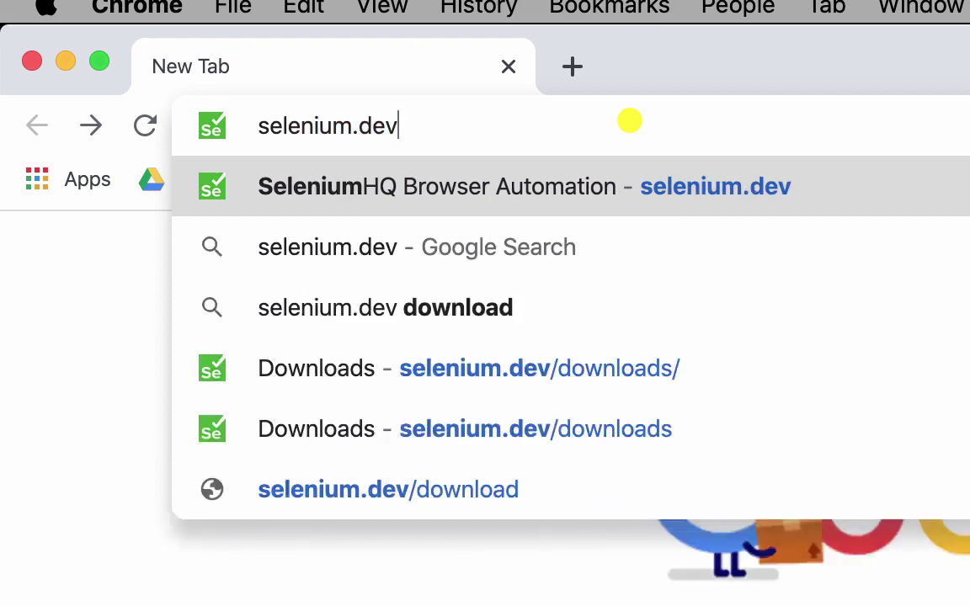
{"action": "key", "text": "Return"}
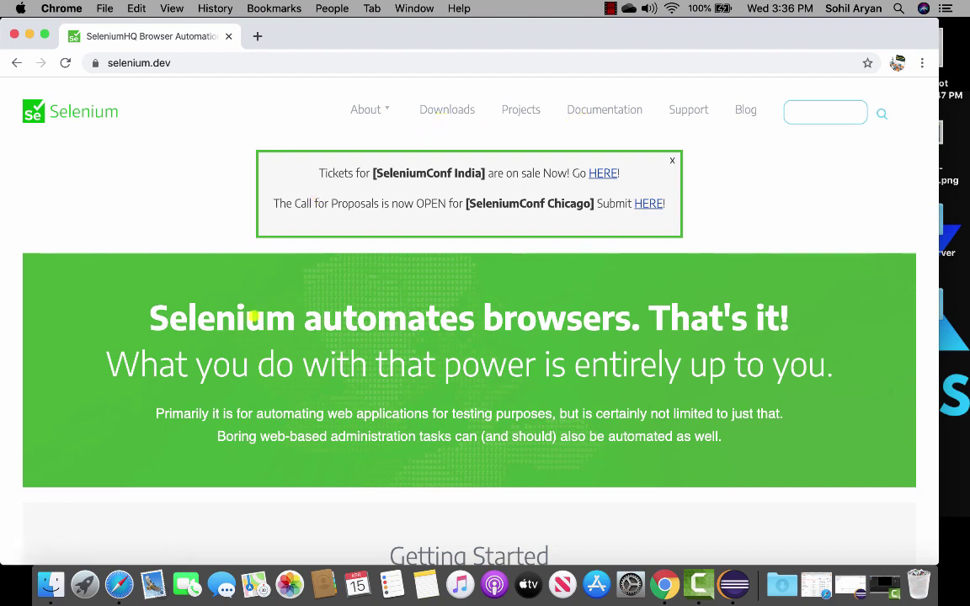
{"action": "scroll", "coordinate": [252, 316], "scroll_direction": "down", "scroll_amount": 5}
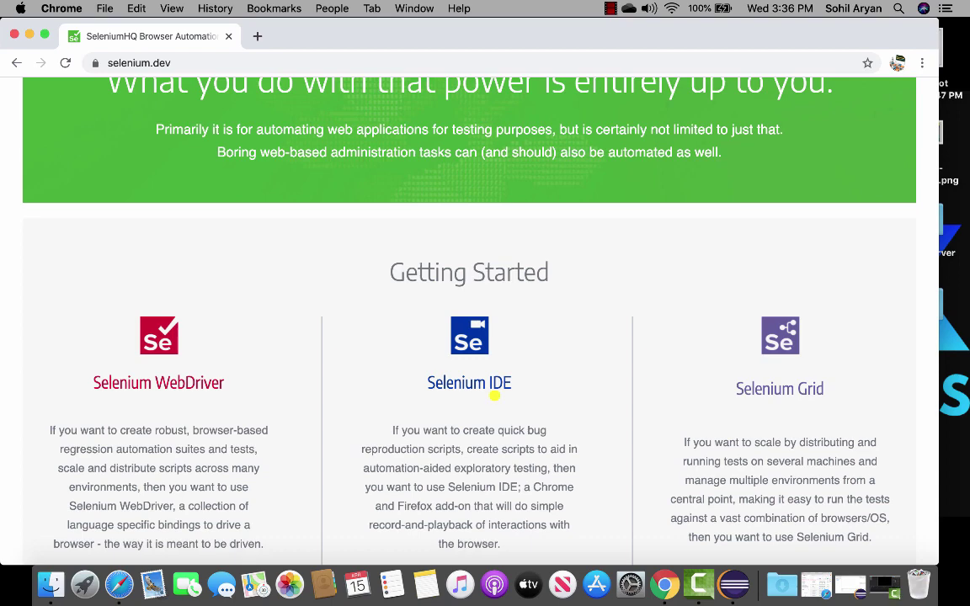
{"action": "scroll", "coordinate": [615, 290], "scroll_direction": "up", "scroll_amount": 4}
{"action": "scroll", "coordinate": [614, 290], "scroll_direction": "up", "scroll_amount": 2}
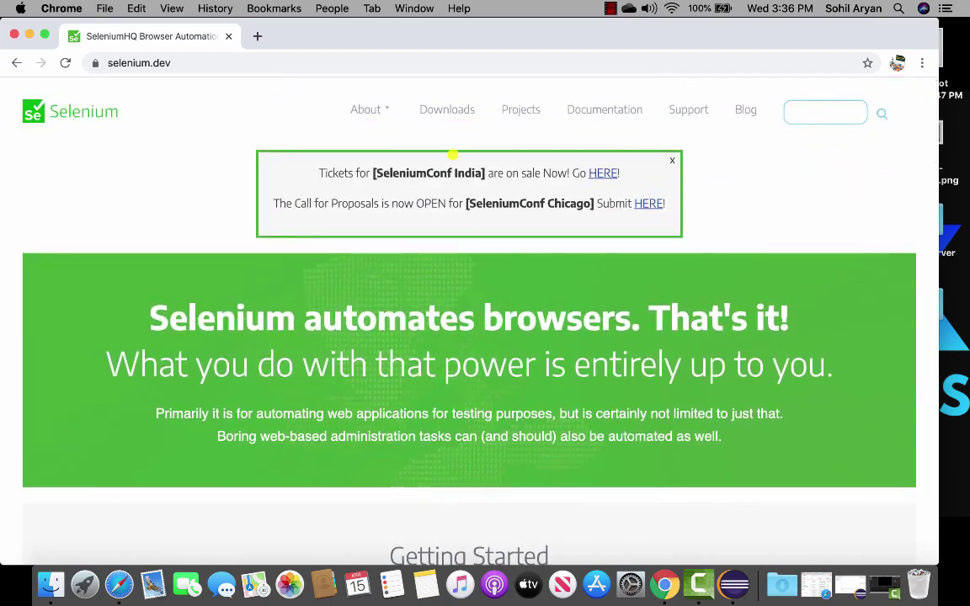
- On the Downloads page, find the Language Bindings table and highlight the Java Download link
{"action": "left_click", "coordinate": [441, 110]}
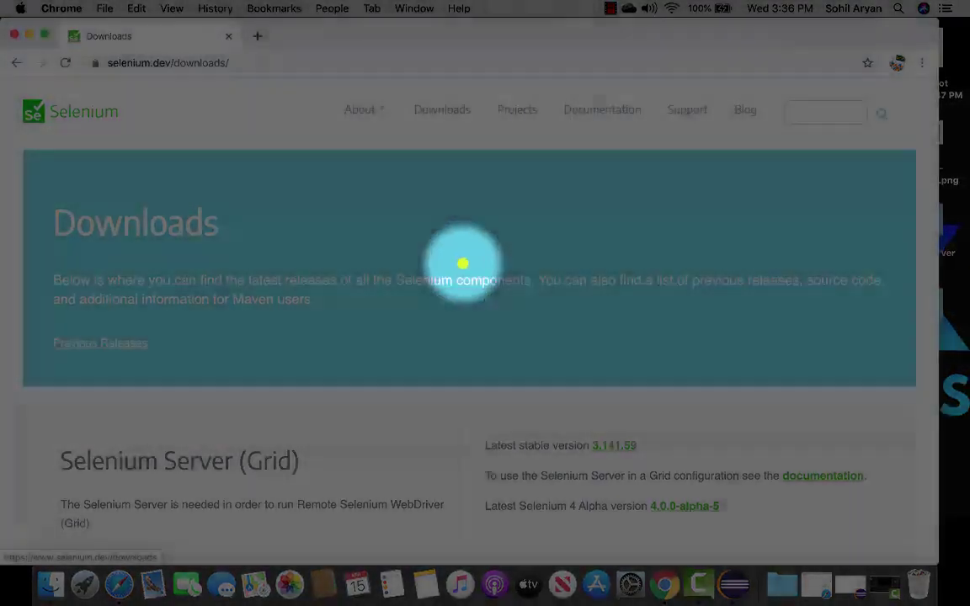
{"action": "scroll", "coordinate": [462, 274], "scroll_direction": "down", "scroll_amount": 6}
{"action": "scroll", "coordinate": [463, 264], "scroll_direction": "down", "scroll_amount": 8}
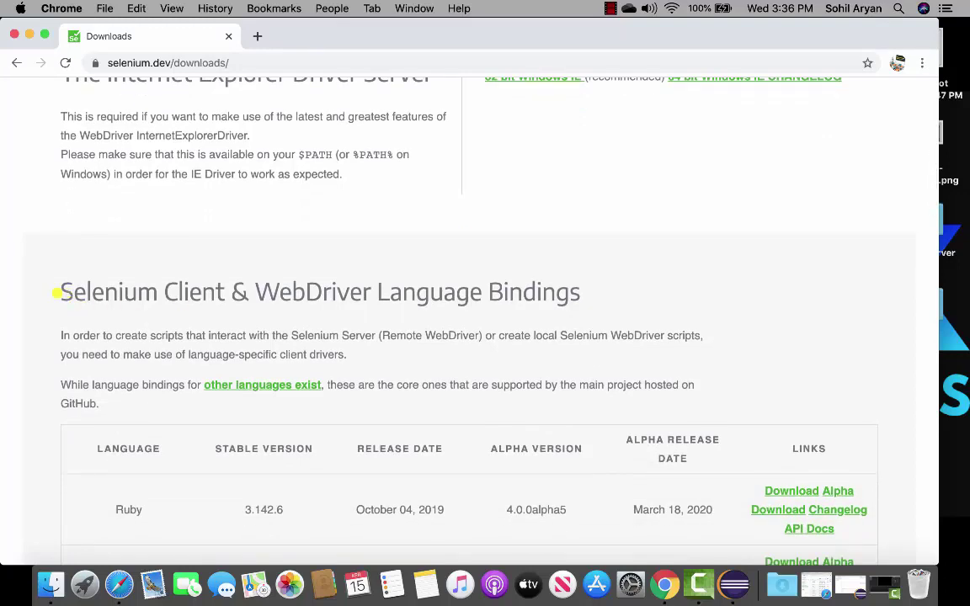
{"action": "left_click_drag", "start_coordinate": [60, 291], "coordinate": [615, 278]}
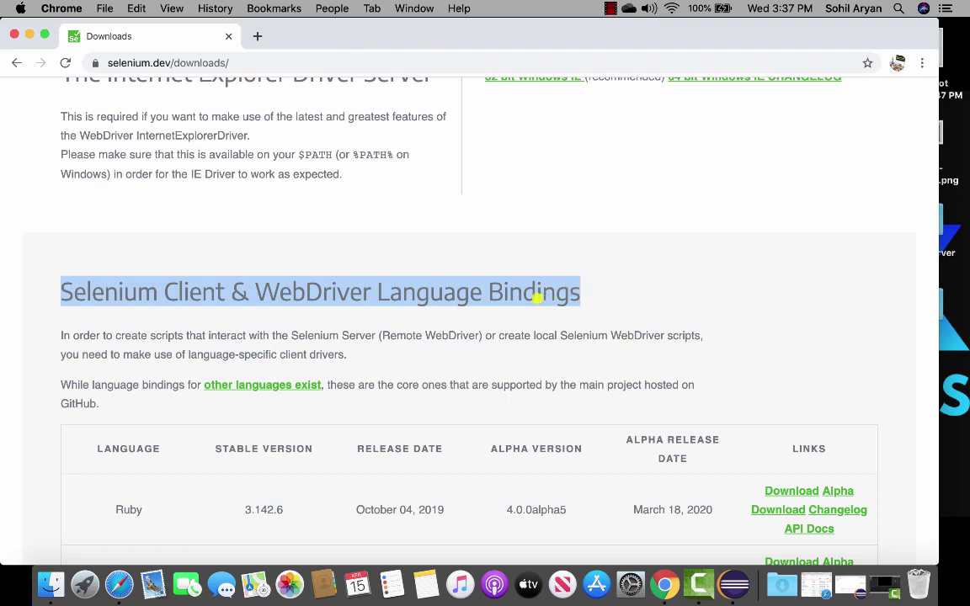
{"action": "scroll", "coordinate": [358, 316], "scroll_direction": "down", "scroll_amount": 3}
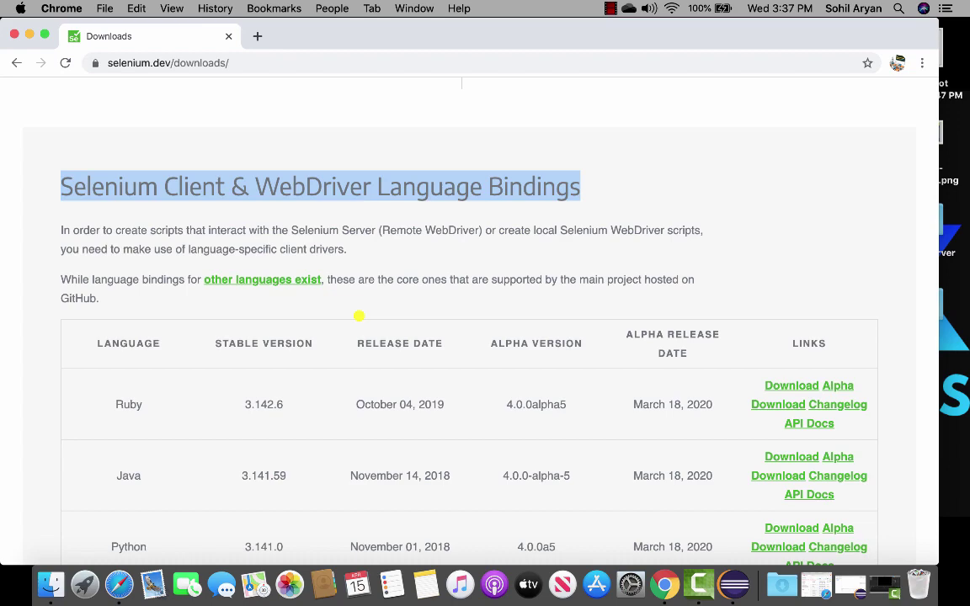
{"action": "scroll", "coordinate": [152, 416], "scroll_direction": "down", "scroll_amount": 3}
{"action": "scroll", "coordinate": [150, 416], "scroll_direction": "down", "scroll_amount": 3}
{"action": "scroll", "coordinate": [150, 416], "scroll_direction": "up", "scroll_amount": 1}
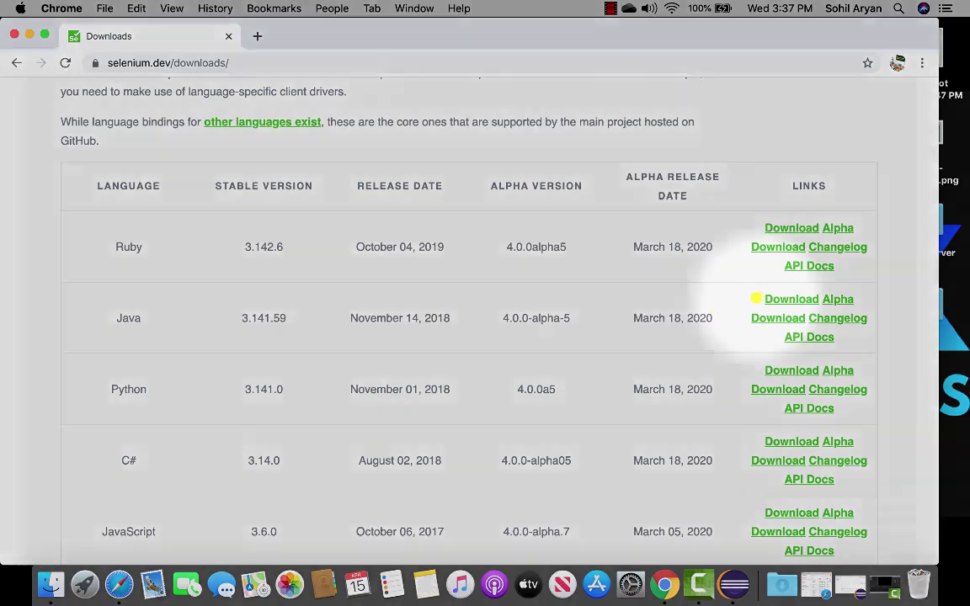
{"action": "left_click_drag", "start_coordinate": [756, 298], "coordinate": [816, 294]}
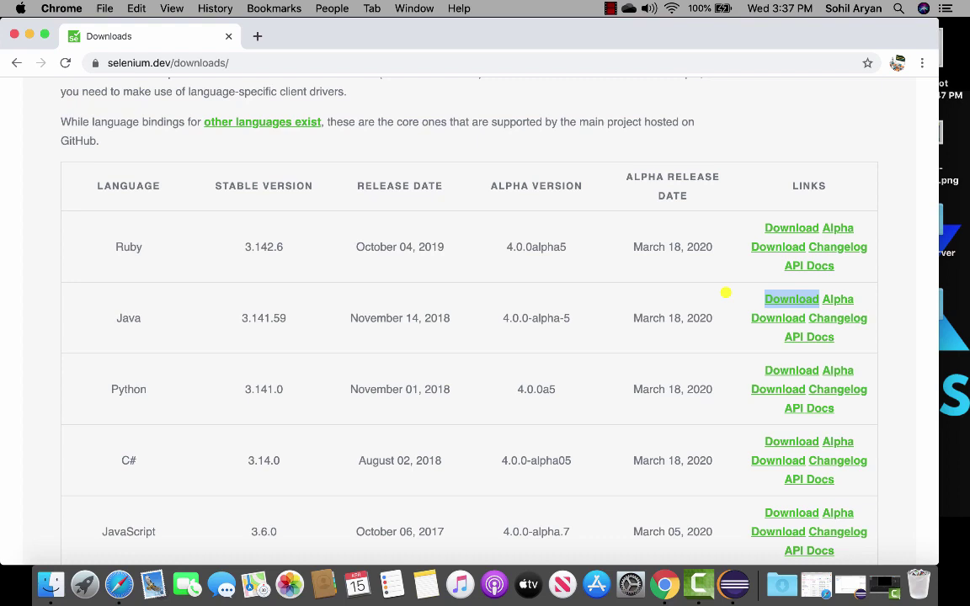
- Download selenium-java-3.141.59.zip and reveal it in Finder from the Dock's Downloads stack
{"action": "left_click", "coordinate": [781, 296]}
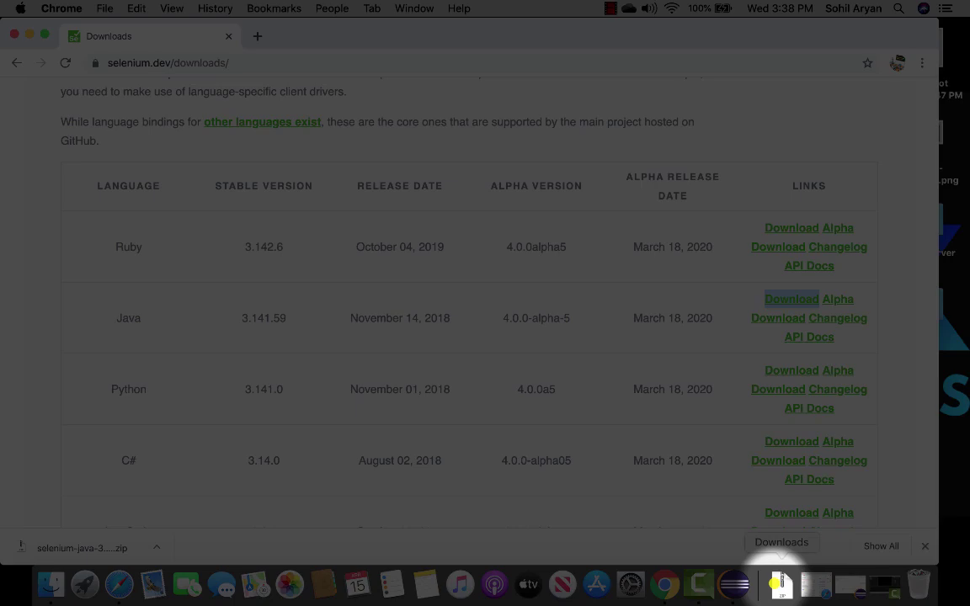
{"action": "left_click", "coordinate": [773, 581]}
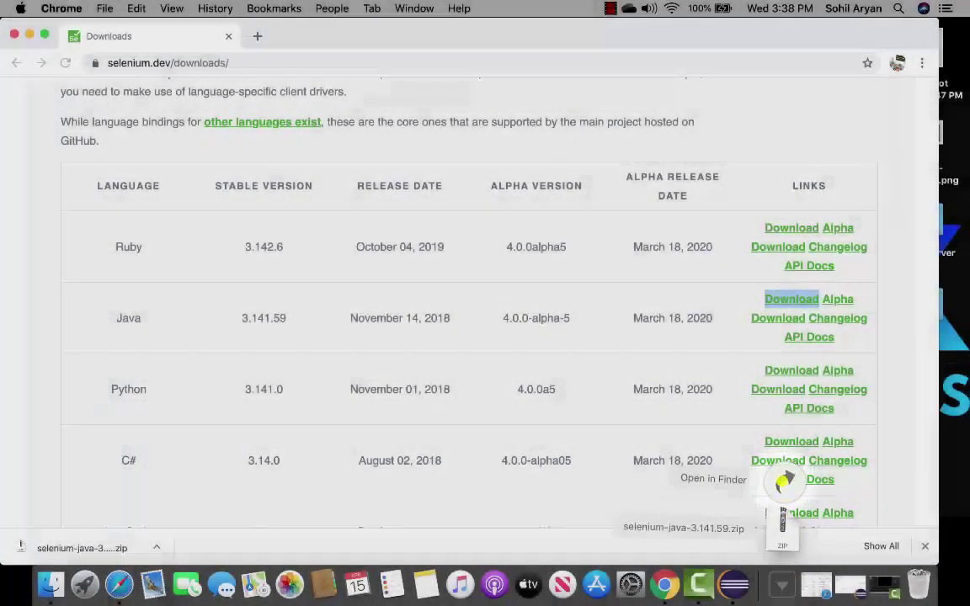
{"action": "left_click", "coordinate": [784, 481]}
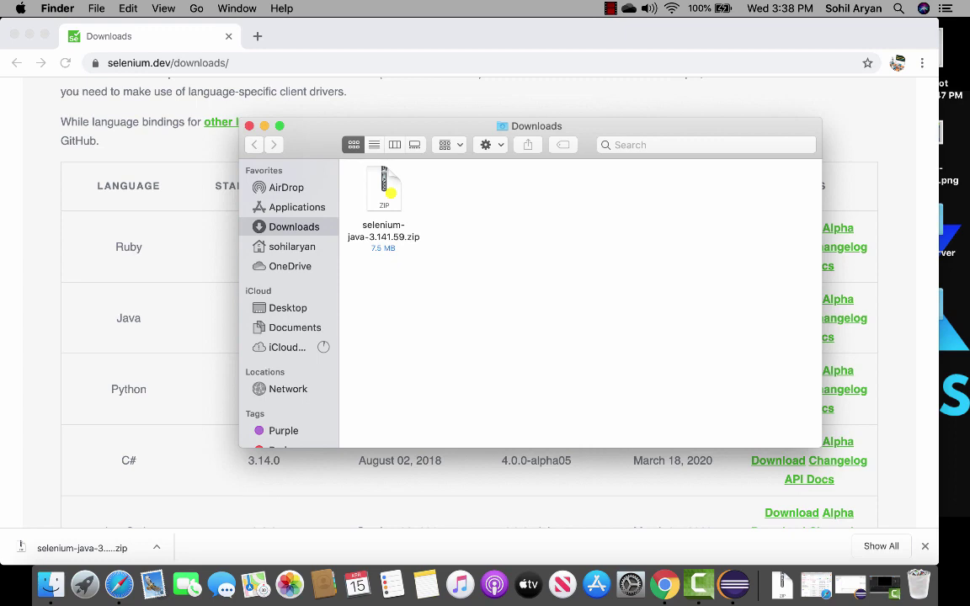
- Extract selenium-java-3.141.59.zip with Open and select the resulting 6-item folder
{"action": "right_click", "coordinate": [391, 193]}
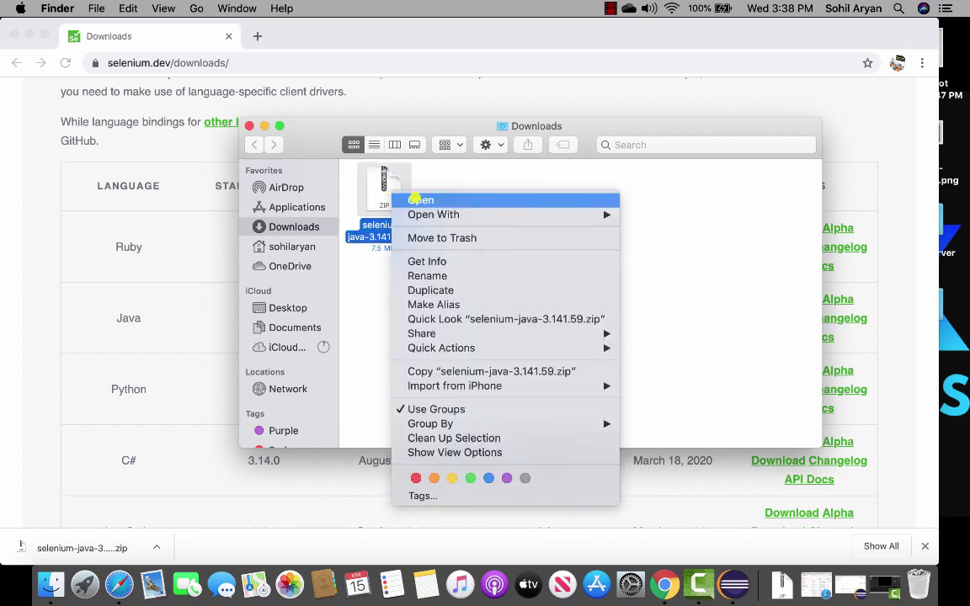
{"action": "left_click", "coordinate": [419, 199]}
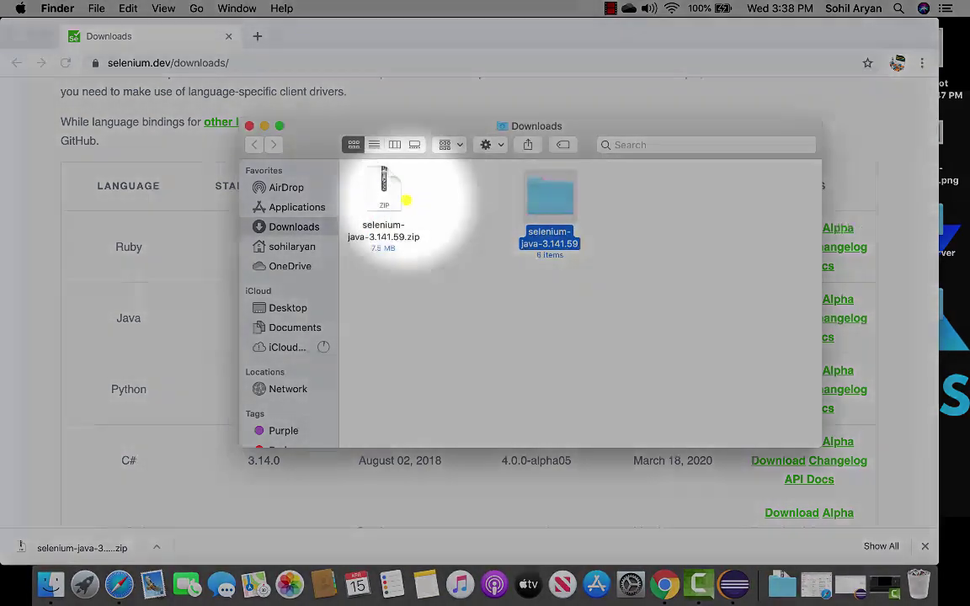
{"action": "left_click", "coordinate": [390, 195]}
{"action": "right_click", "coordinate": [388, 194]}
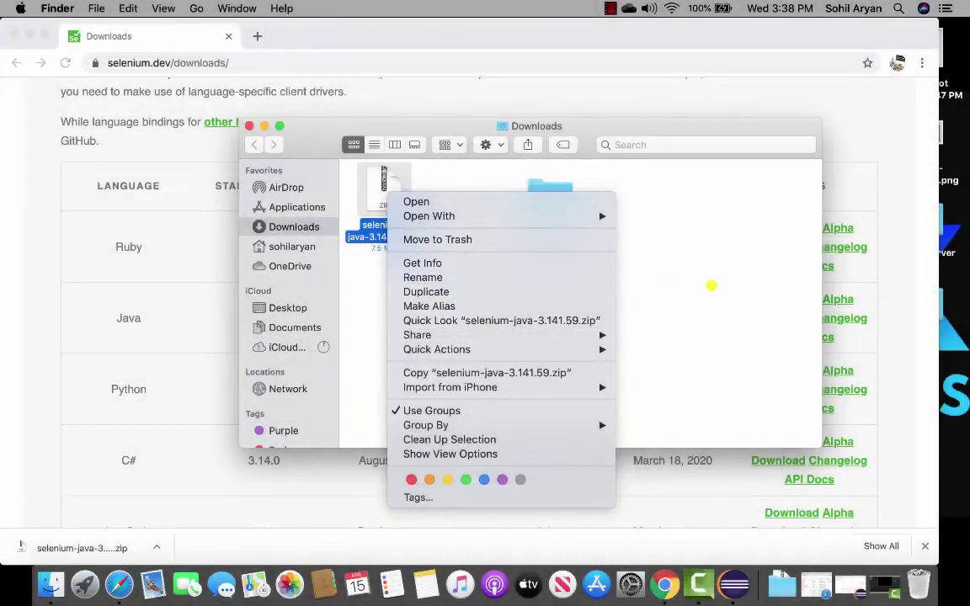
{"action": "left_click", "coordinate": [539, 198]}
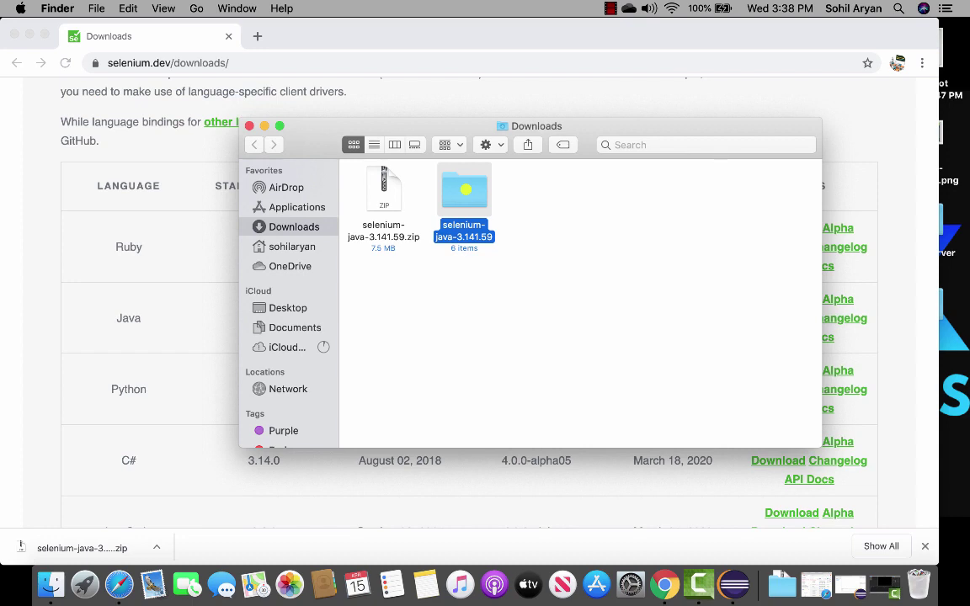
- Copy the selenium-java-3.141.59 folder and create a new JarFiles folder in Documents
{"action": "right_click", "coordinate": [466, 190]}
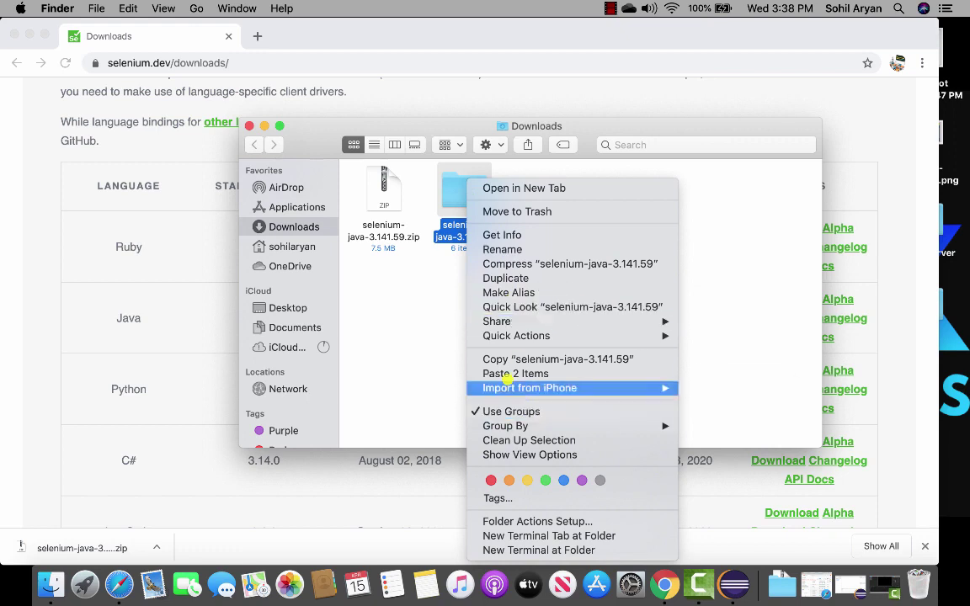
{"action": "left_click", "coordinate": [530, 359]}
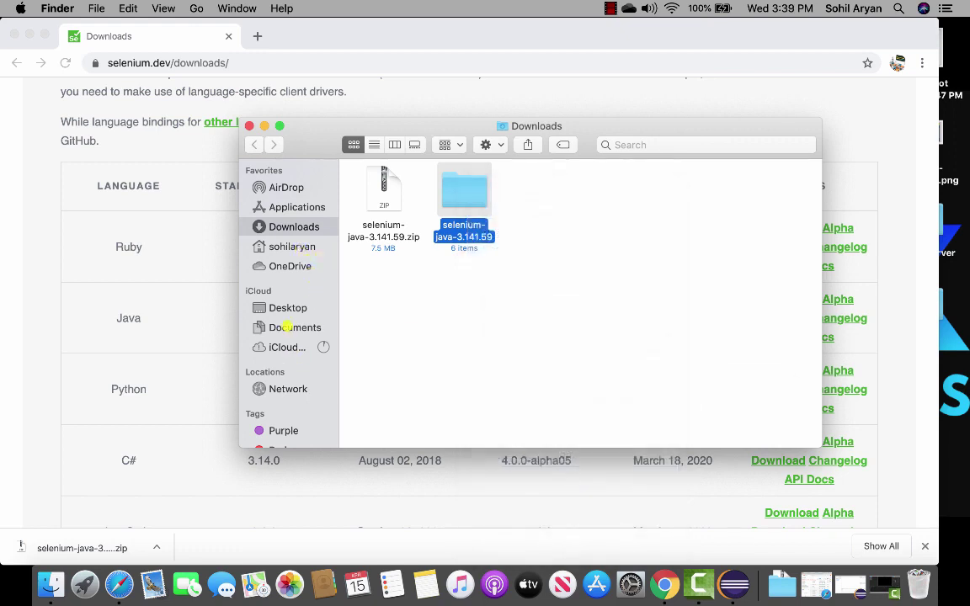
{"action": "left_click", "coordinate": [288, 327]}
{"action": "right_click", "coordinate": [476, 276]}
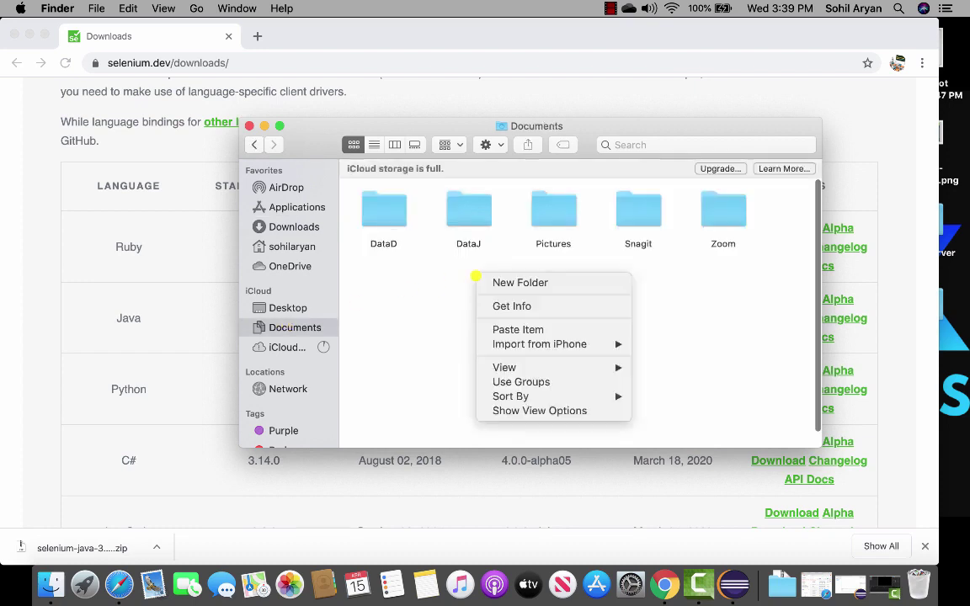
{"action": "left_click", "coordinate": [516, 282]}
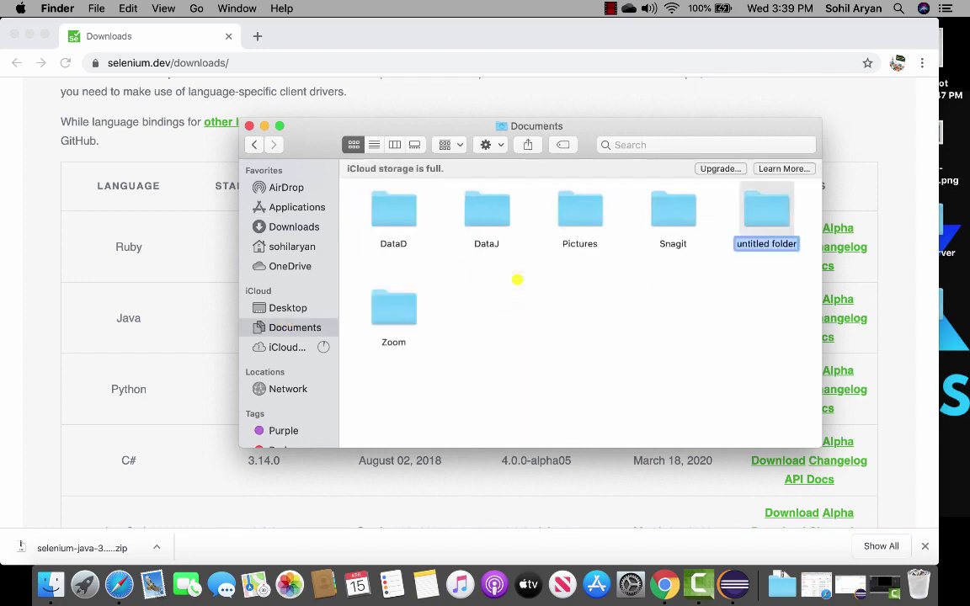
{"action": "type", "text": "Jar"}
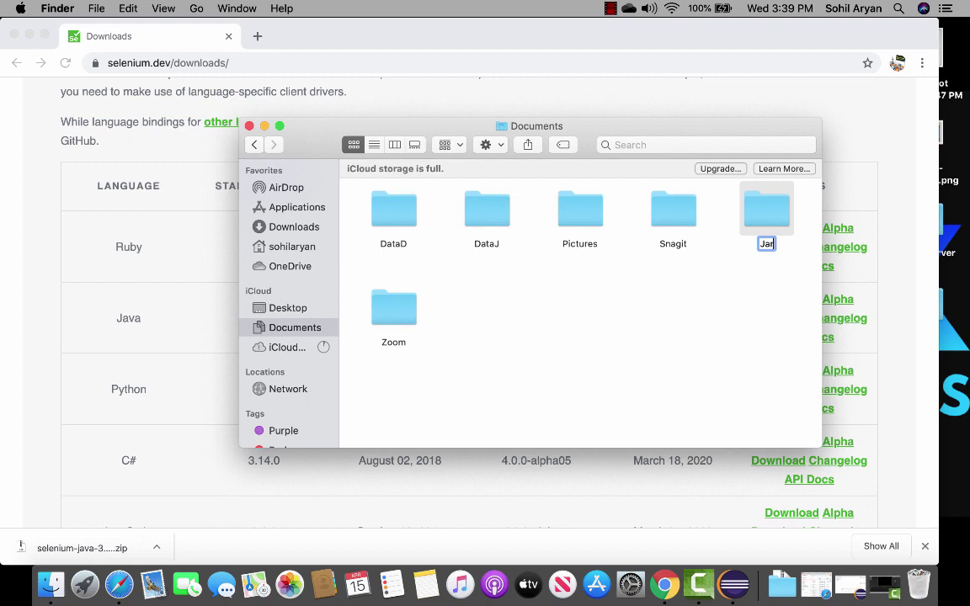
{"action": "type", "text": "Files"}
{"action": "key", "text": "Return"}
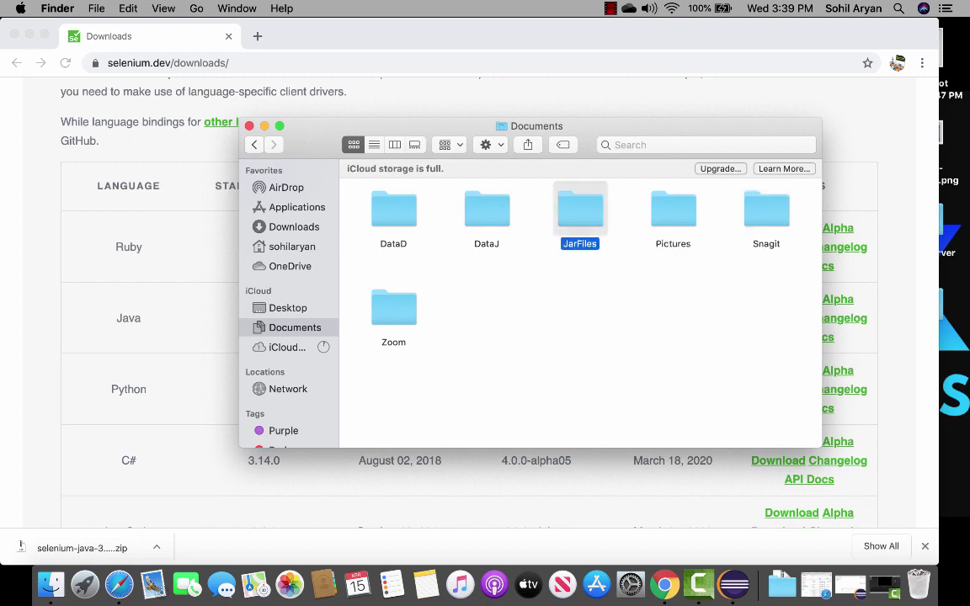
- Paste selenium-java-3.141.59 into JarFiles, view its libs jars, then switch to Eclipse
{"action": "double_click", "coordinate": [569, 210]}
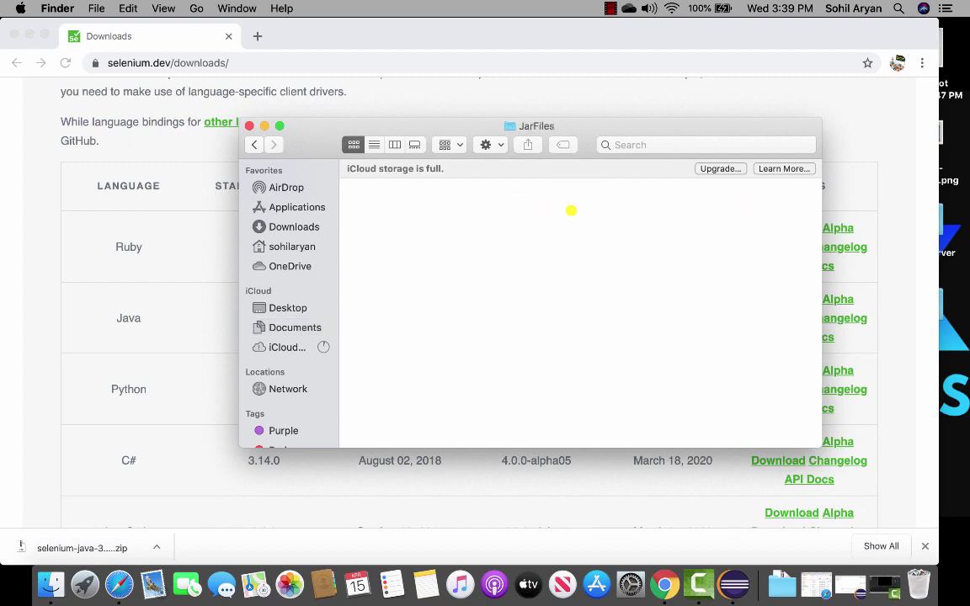
{"action": "right_click", "coordinate": [436, 217]}
{"action": "left_click", "coordinate": [451, 268]}
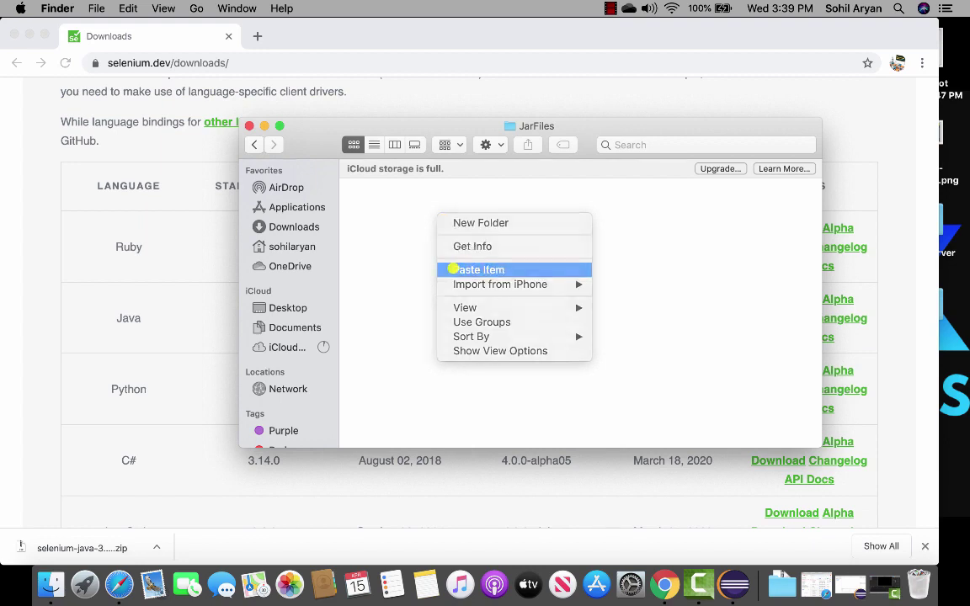
{"action": "double_click", "coordinate": [407, 221]}
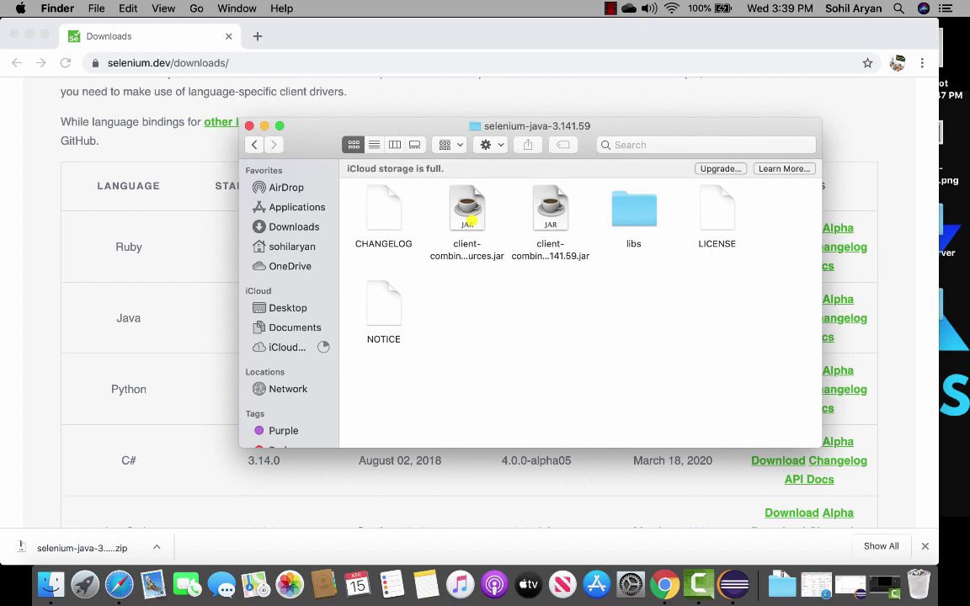
{"action": "left_click", "coordinate": [639, 214]}
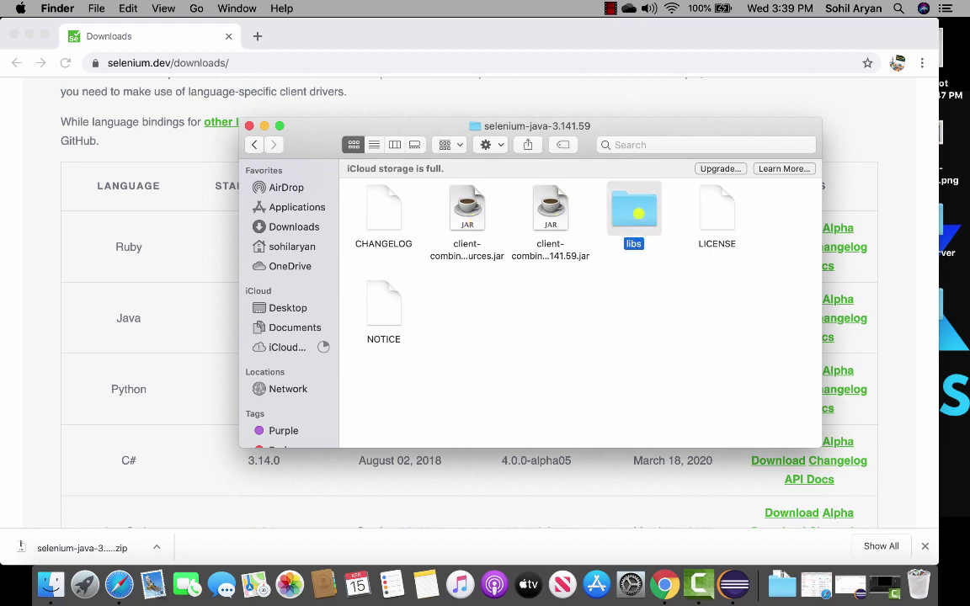
{"action": "double_click", "coordinate": [639, 214]}
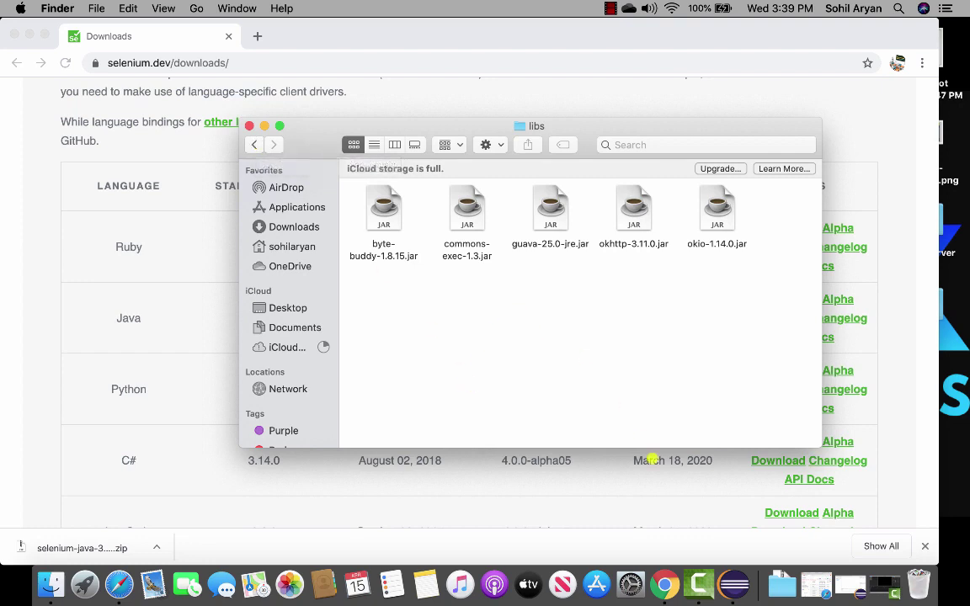
{"action": "left_click", "coordinate": [733, 583]}
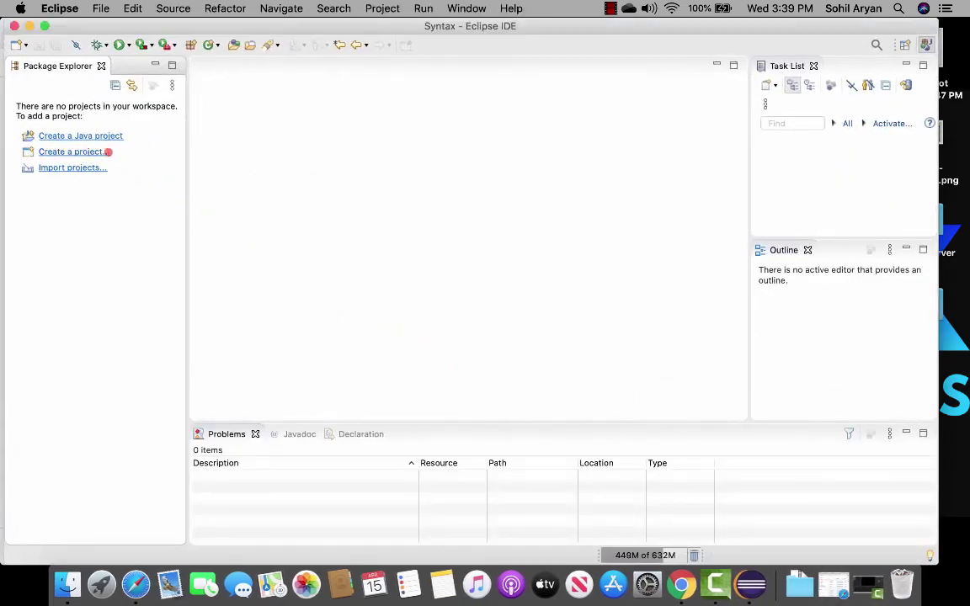
- Create a Java project named Selenium and expand it to show JRE System Library and src
{"action": "left_click", "coordinate": [81, 136]}
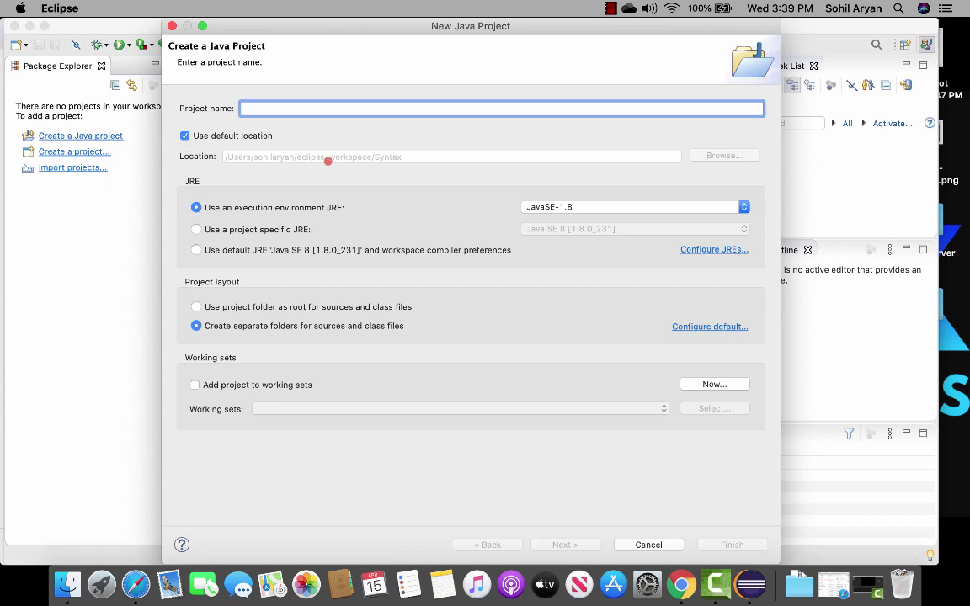
{"action": "type", "text": "Selenium"}
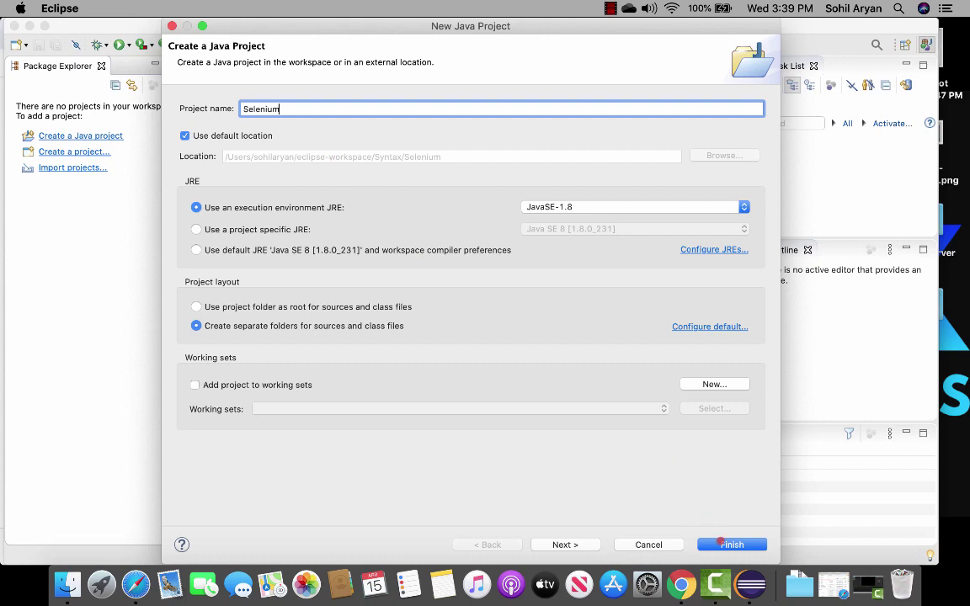
{"action": "left_click", "coordinate": [723, 544]}
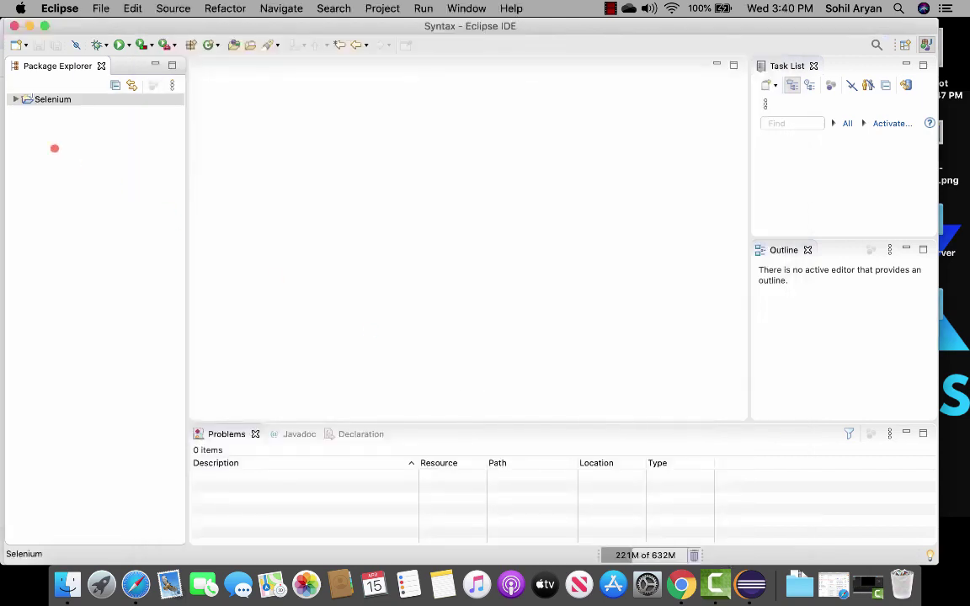
{"action": "left_click", "coordinate": [16, 98]}
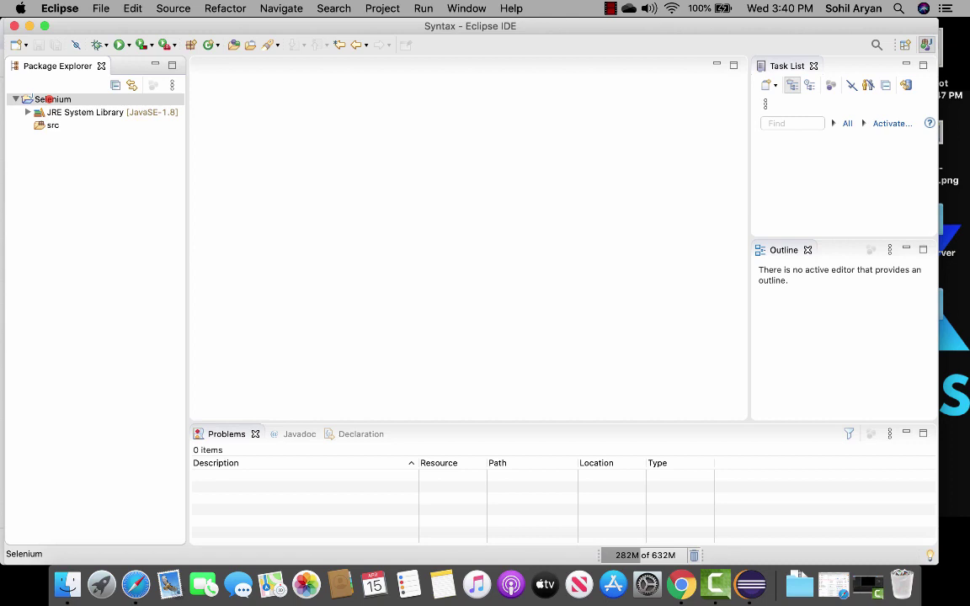
- In Selenium's Java Build Path, add both client-combined-3.141.59 JARs from JarFiles as external JARs
{"action": "right_click", "coordinate": [49, 98]}
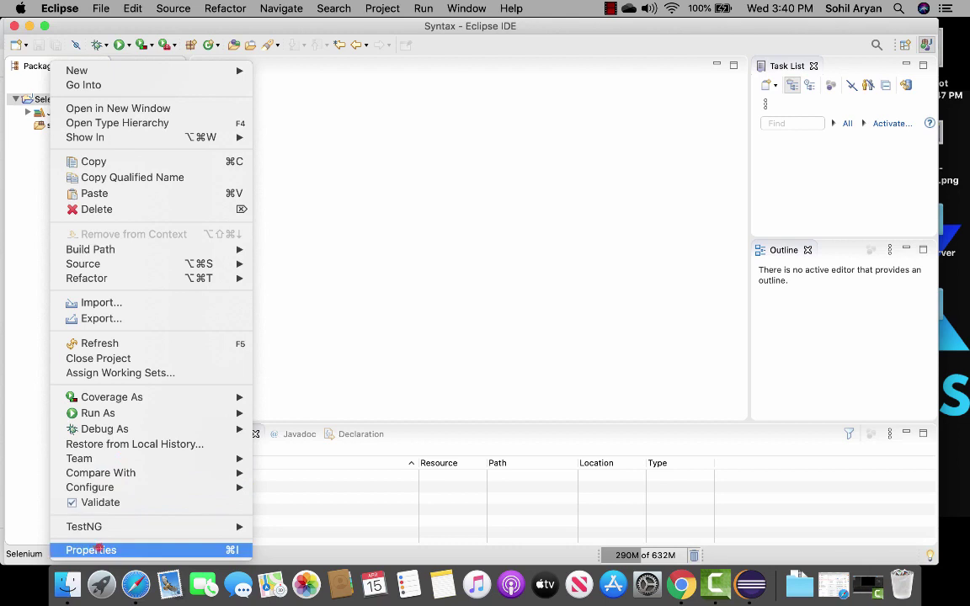
{"action": "left_click", "coordinate": [99, 549]}
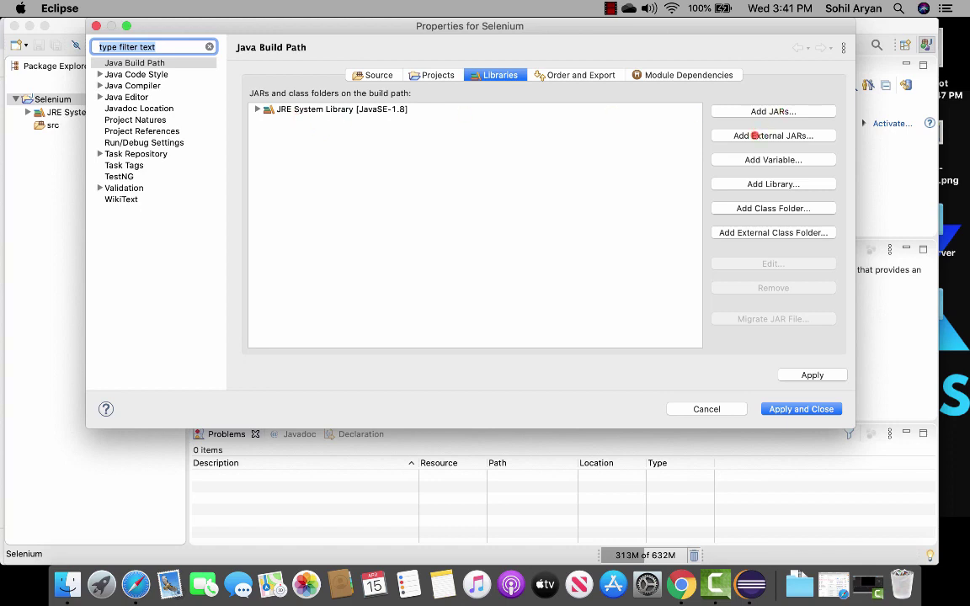
{"action": "left_click", "coordinate": [755, 136]}
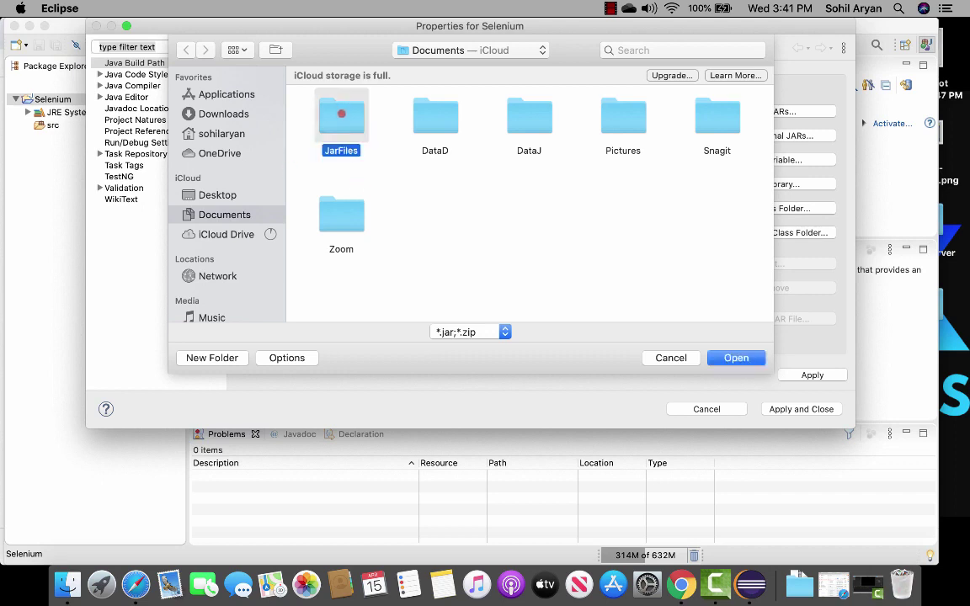
{"action": "double_click", "coordinate": [345, 110]}
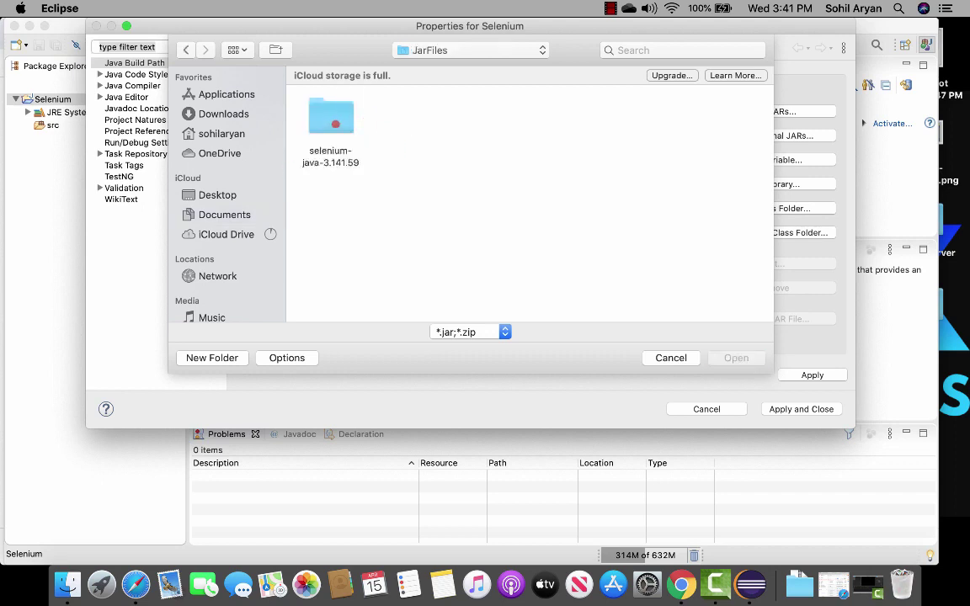
{"action": "double_click", "coordinate": [335, 124]}
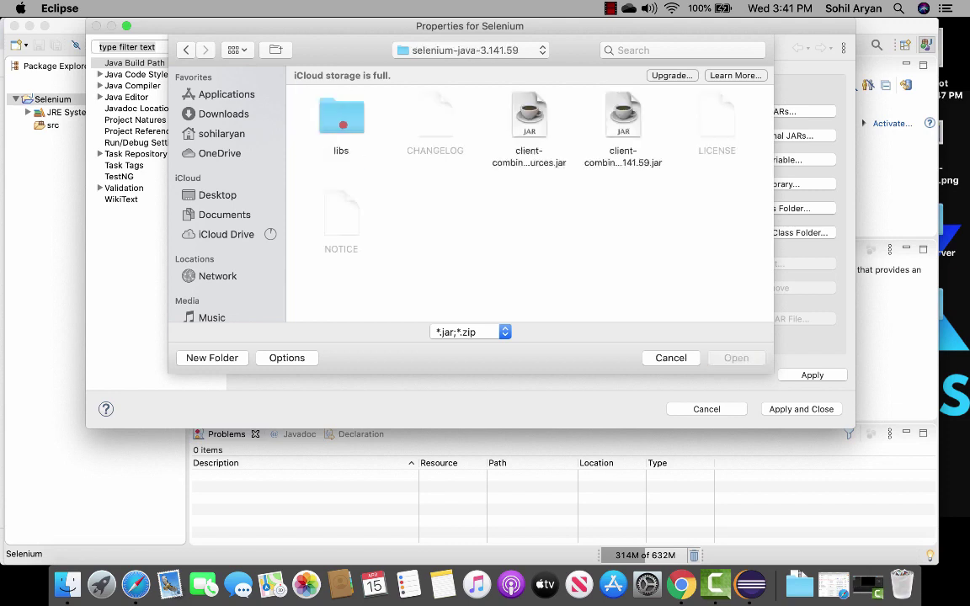
{"action": "left_click_drag", "start_coordinate": [638, 192], "coordinate": [515, 116]}
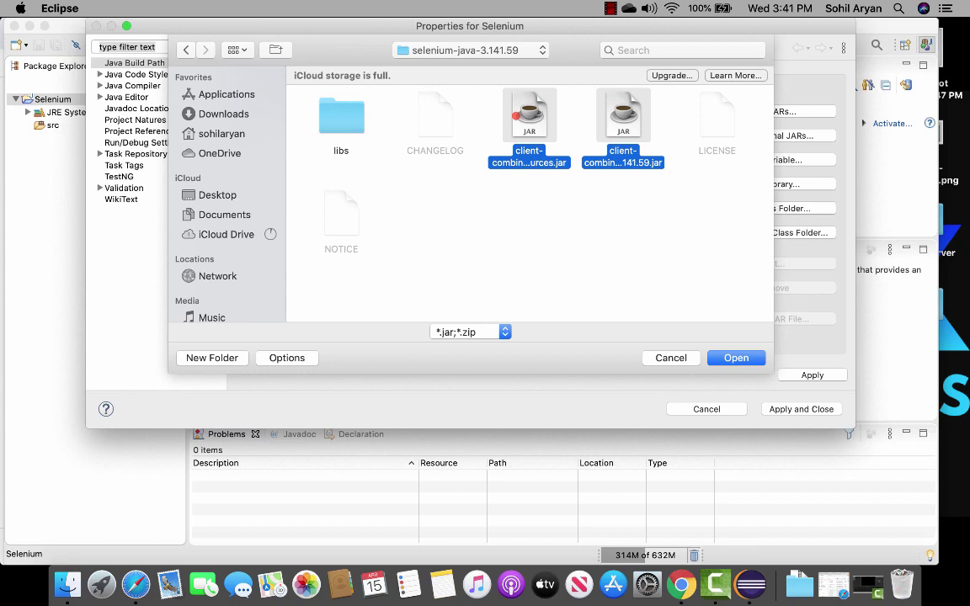
{"action": "left_click", "coordinate": [732, 358]}
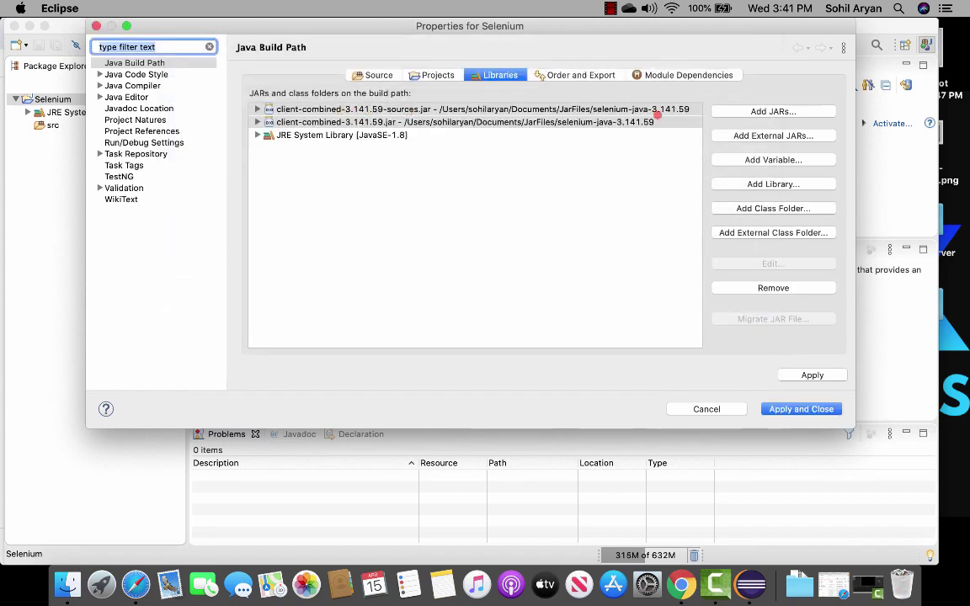
- Add all five JARs from the libs folder as external JARs and apply the build path
{"action": "left_click", "coordinate": [749, 135]}
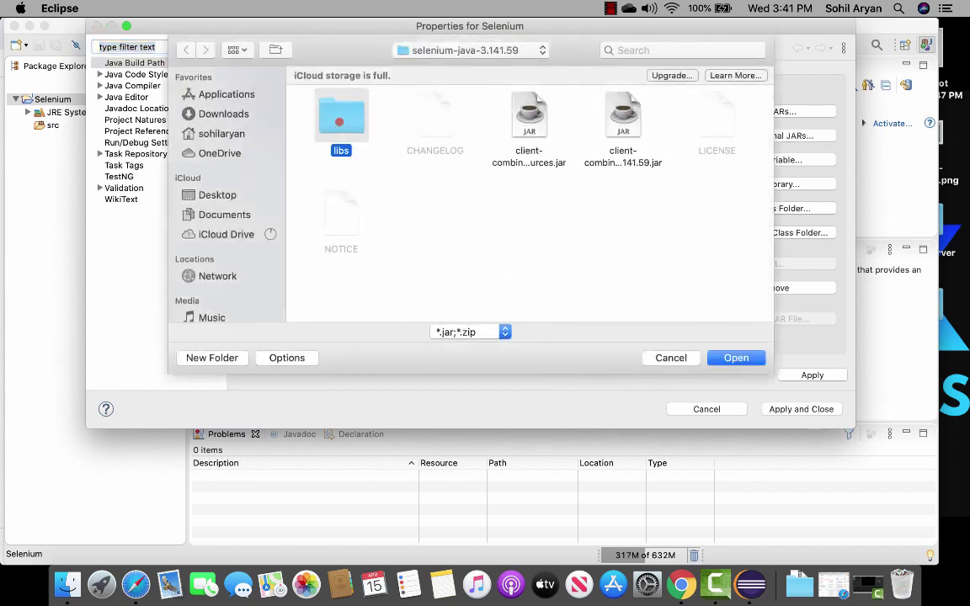
{"action": "double_click", "coordinate": [340, 123]}
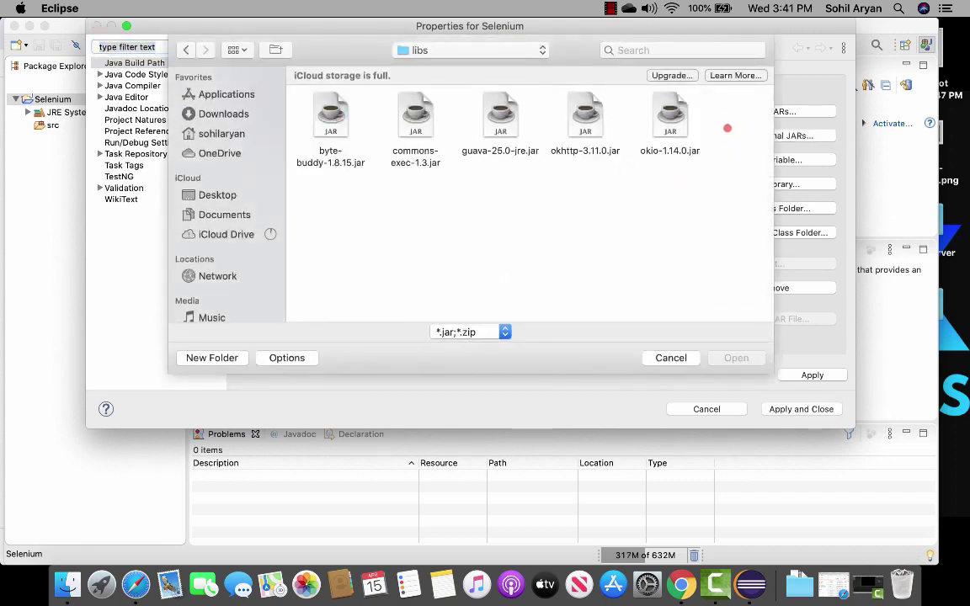
{"action": "left_click_drag", "start_coordinate": [726, 127], "coordinate": [331, 112]}
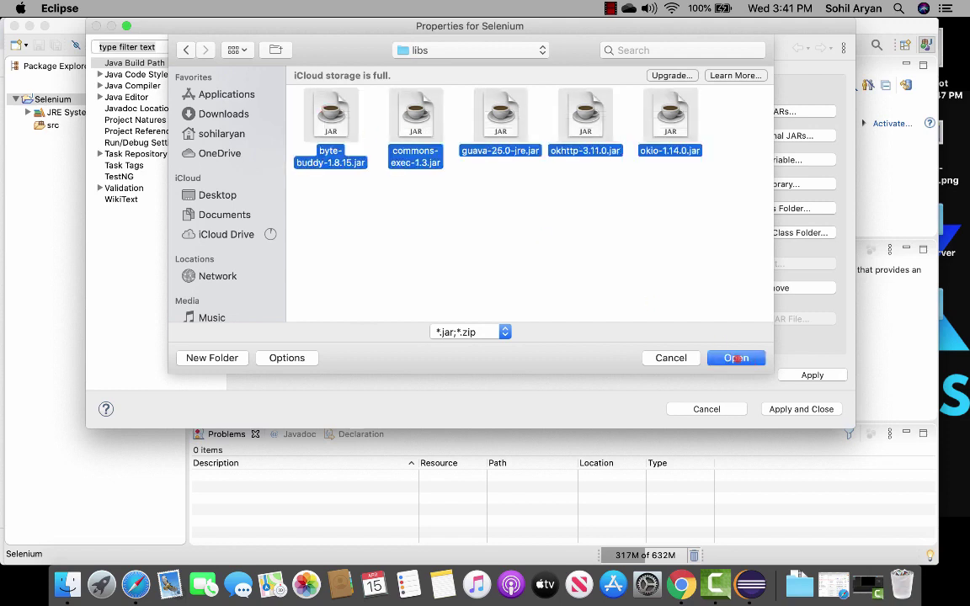
{"action": "left_click", "coordinate": [736, 358]}
{"action": "left_click", "coordinate": [834, 375]}
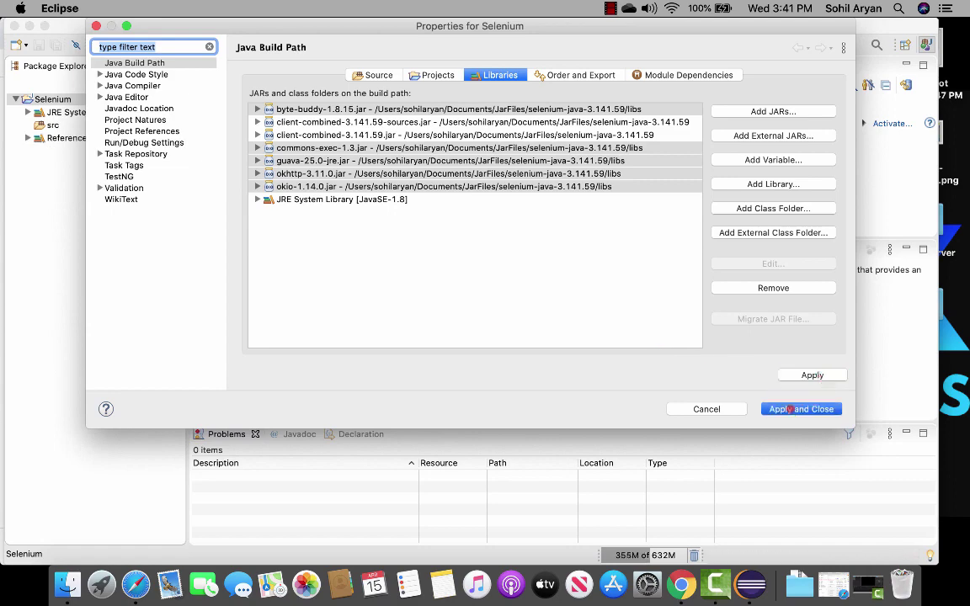
{"action": "left_click", "coordinate": [790, 409]}
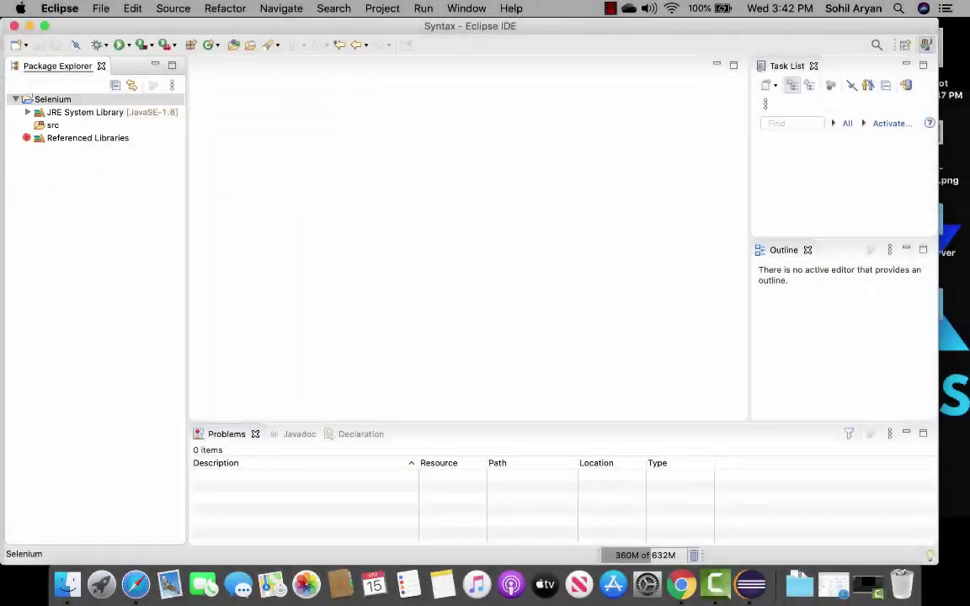
- Expand Referenced Libraries, widen the panel to read the seven jar paths, then collapse and restore it
{"action": "left_click", "coordinate": [27, 137]}
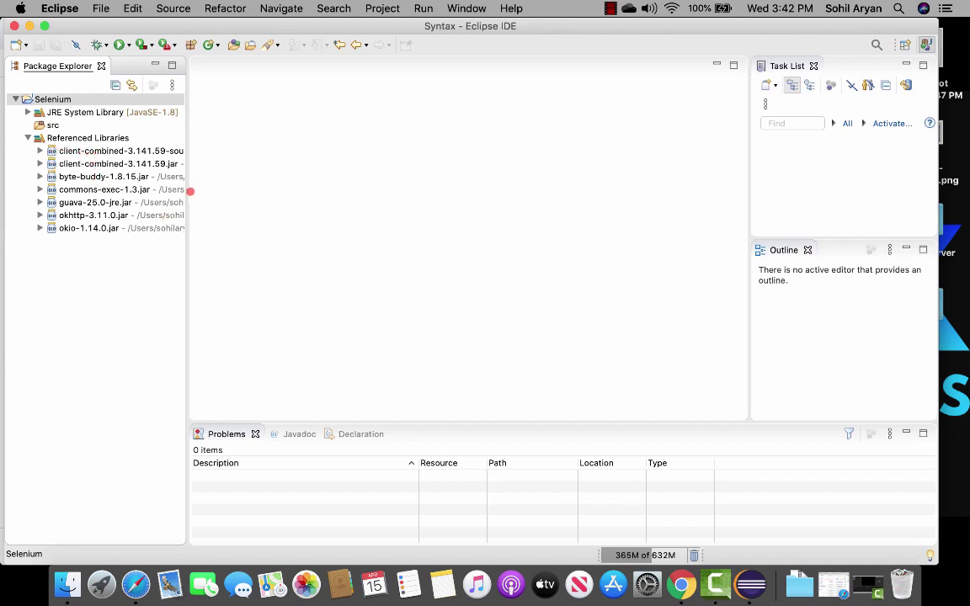
{"action": "left_click_drag", "start_coordinate": [187, 193], "coordinate": [335, 211]}
{"action": "left_click_drag", "start_coordinate": [420, 217], "coordinate": [453, 240]}
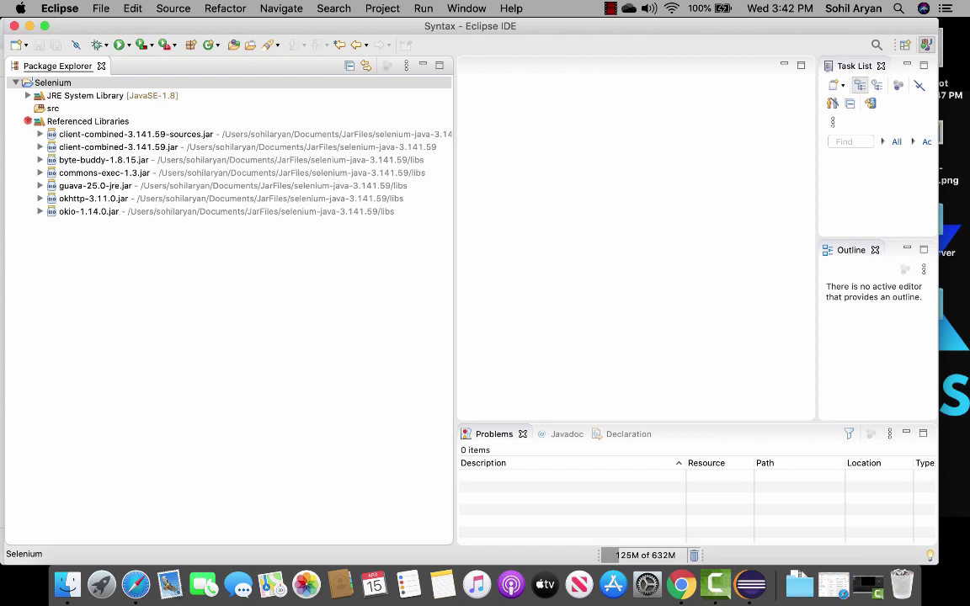
{"action": "left_click", "coordinate": [26, 121]}
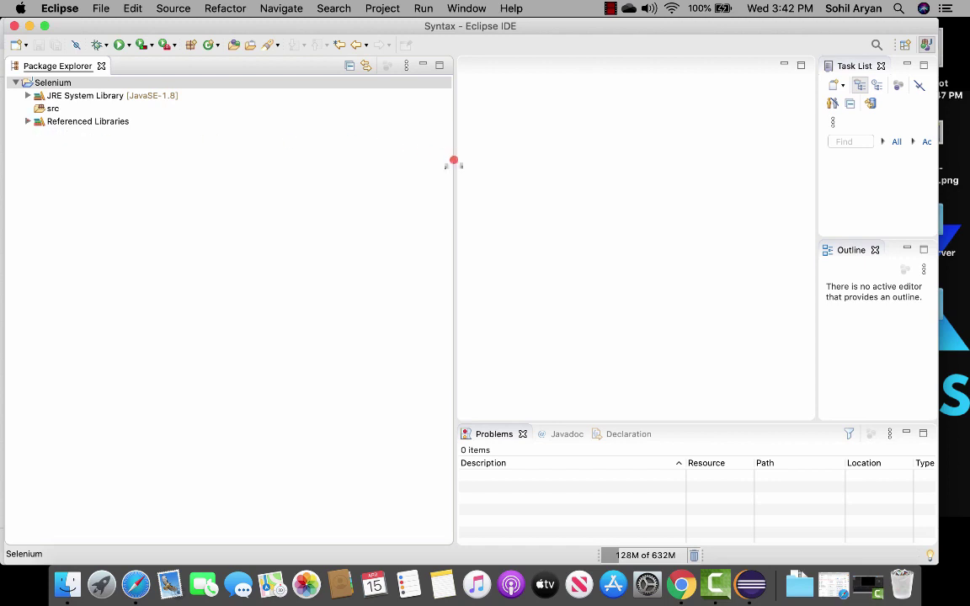
{"action": "left_click_drag", "start_coordinate": [406, 165], "coordinate": [227, 167]}
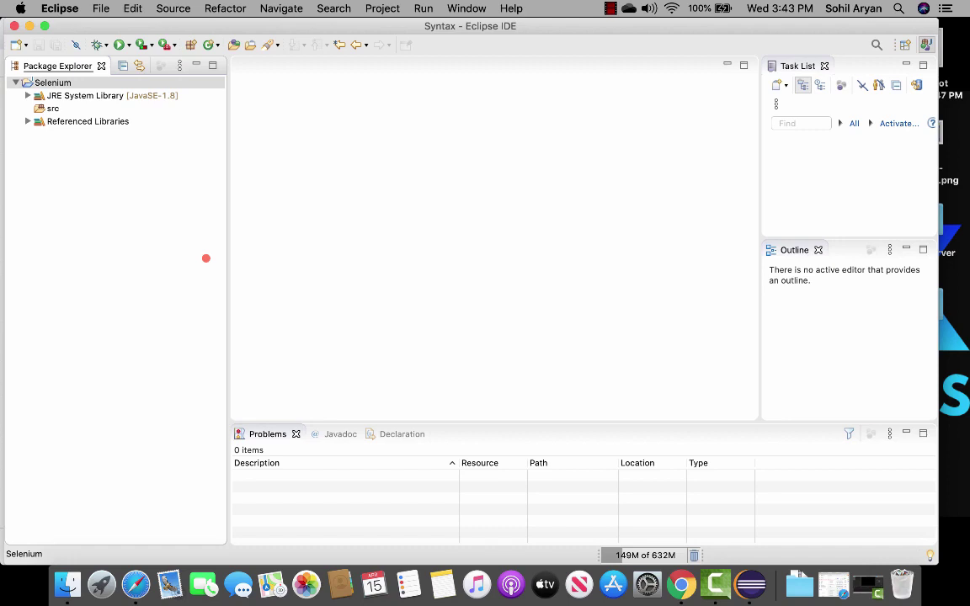
- Return to the Chrome downloads page and scroll down to the Third Party Drivers section
{"action": "left_click", "coordinate": [681, 583]}
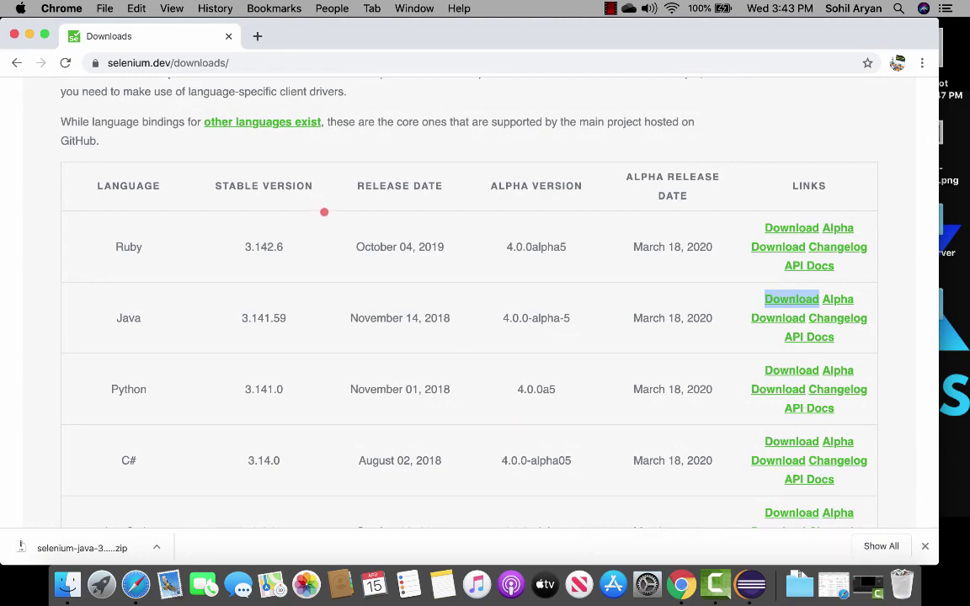
{"action": "scroll", "coordinate": [324, 212], "scroll_direction": "up", "scroll_amount": 1}
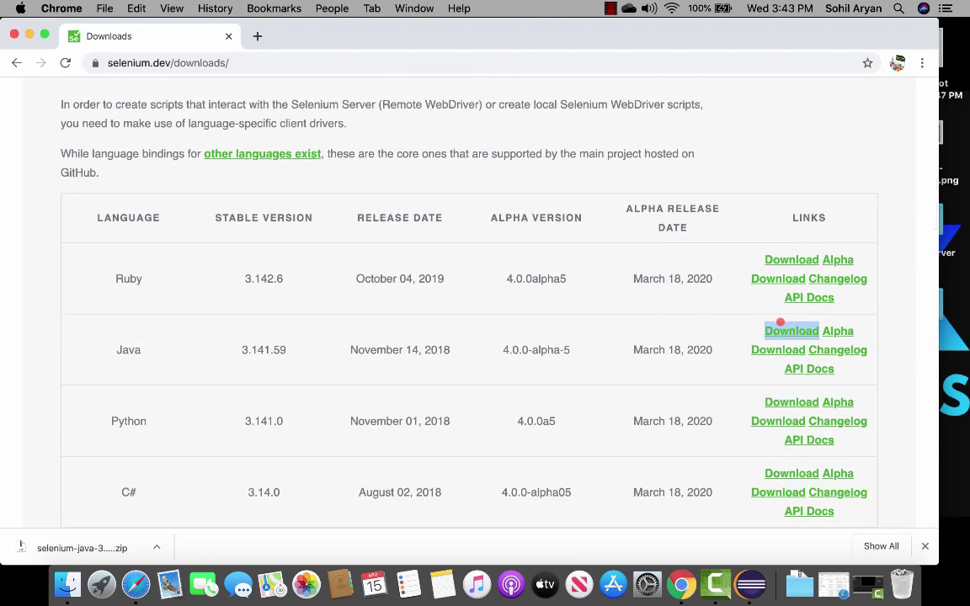
{"action": "scroll", "coordinate": [565, 329], "scroll_direction": "down", "scroll_amount": 8}
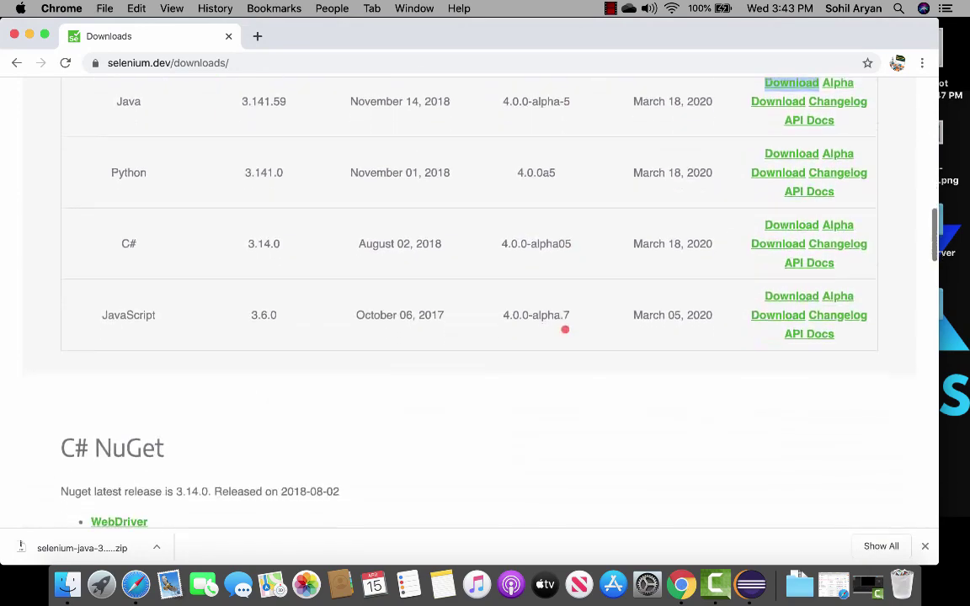
{"action": "scroll", "coordinate": [565, 330], "scroll_direction": "down", "scroll_amount": 3}
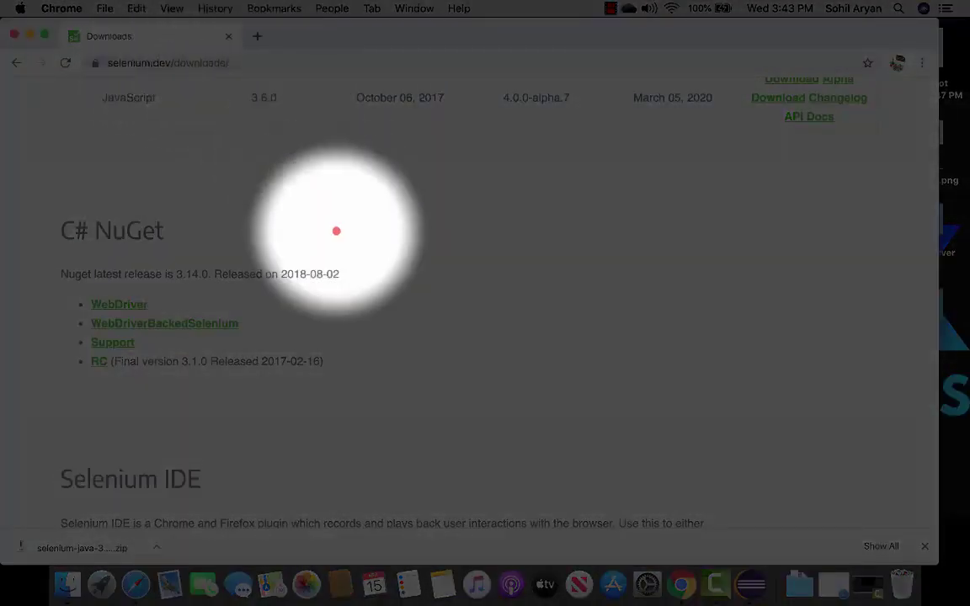
{"action": "scroll", "coordinate": [341, 248], "scroll_direction": "down", "scroll_amount": 14}
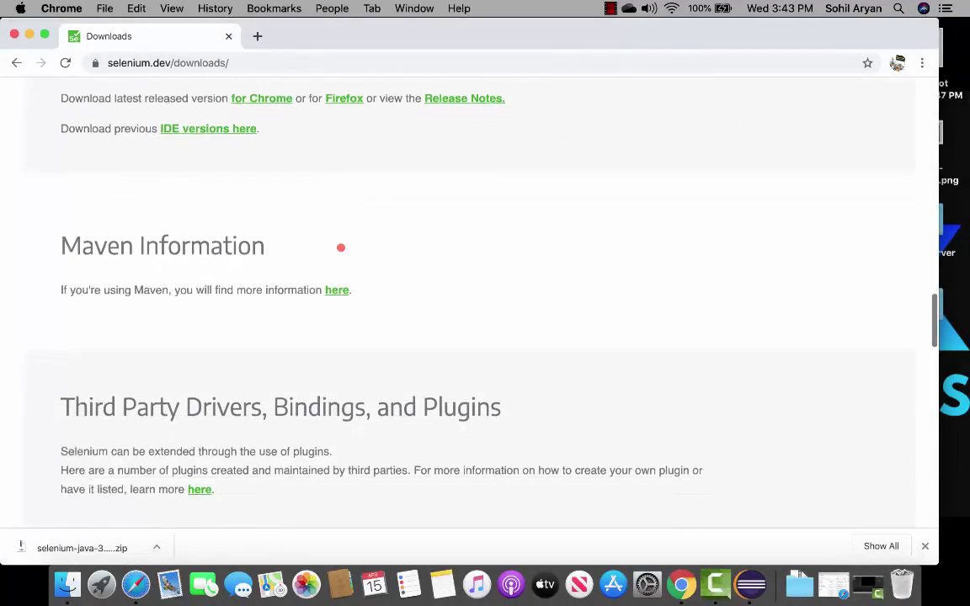
{"action": "scroll", "coordinate": [341, 248], "scroll_direction": "down", "scroll_amount": 3}
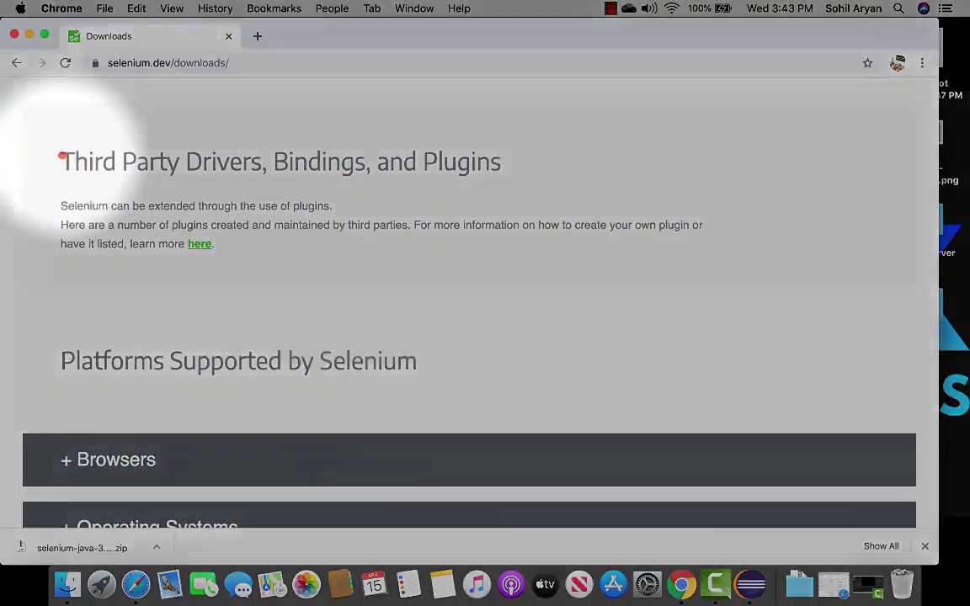
{"action": "left_click_drag", "start_coordinate": [60, 157], "coordinate": [530, 163]}
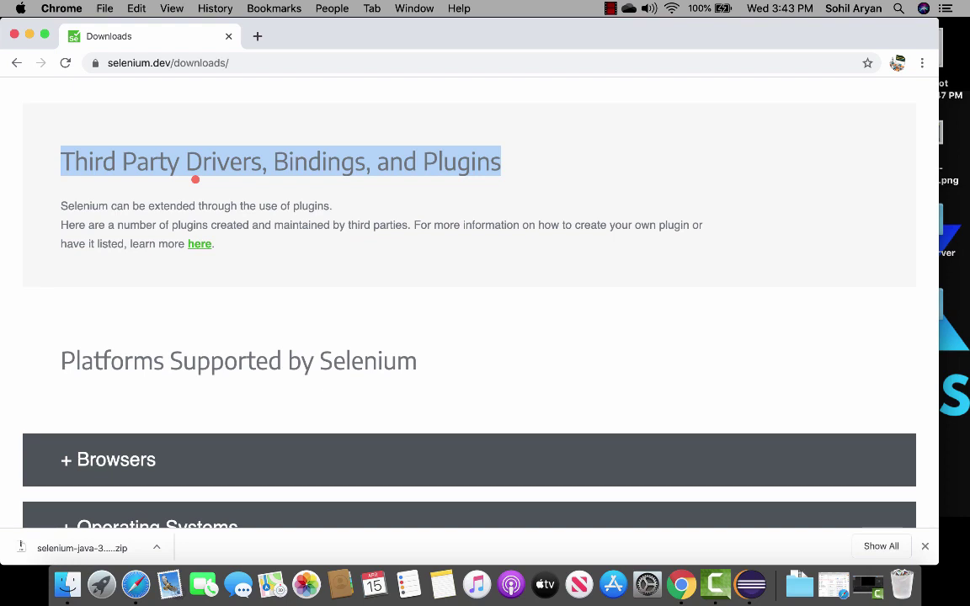
{"action": "scroll", "coordinate": [290, 323], "scroll_direction": "down", "scroll_amount": 3}
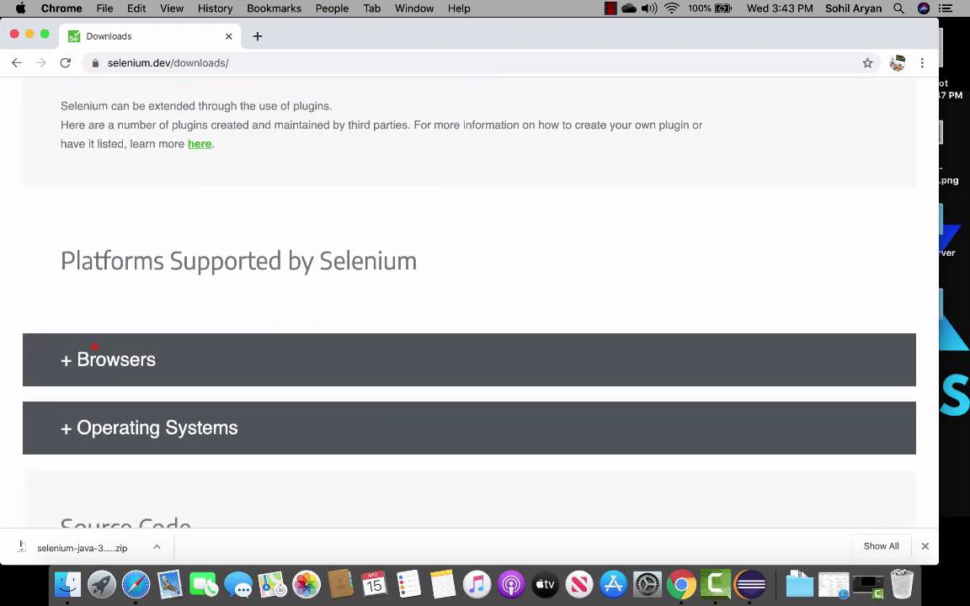
- Expand the Browsers list and scroll through the Firefox, Safari, Opera, Chrome and Edge driver entries
{"action": "left_click", "coordinate": [117, 357]}
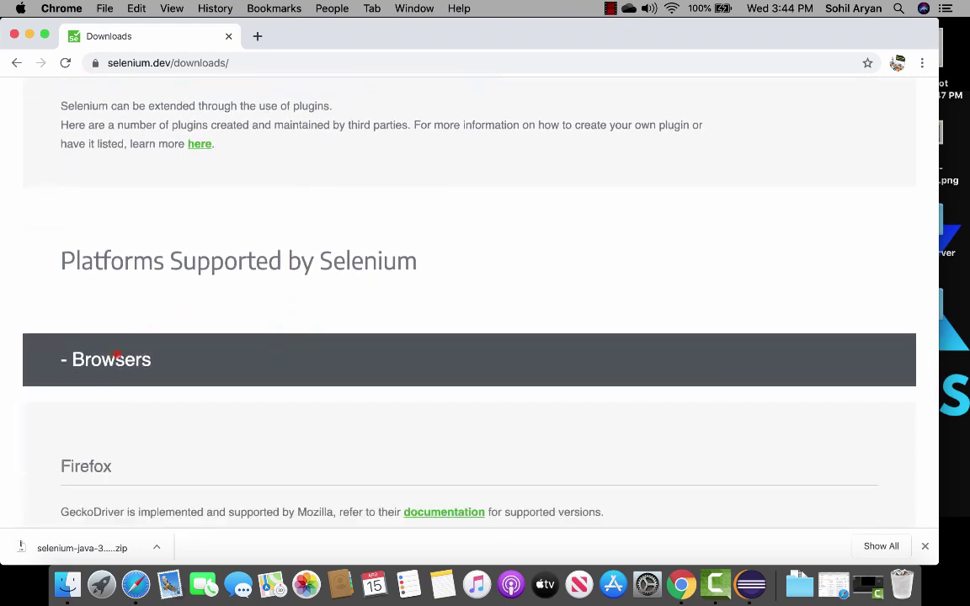
{"action": "scroll", "coordinate": [265, 336], "scroll_direction": "down", "scroll_amount": 10}
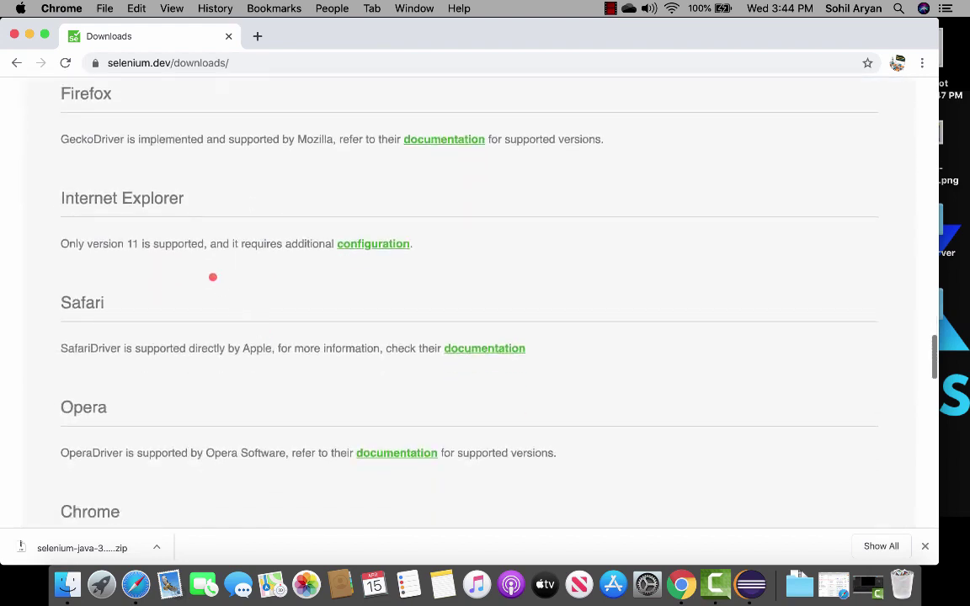
{"action": "scroll", "coordinate": [202, 250], "scroll_direction": "up", "scroll_amount": 3}
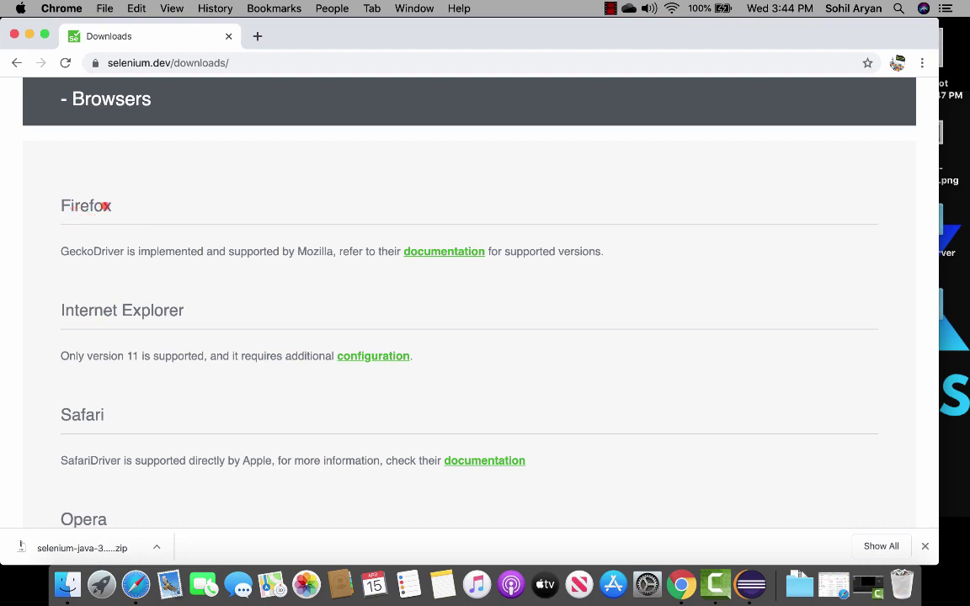
{"action": "scroll", "coordinate": [168, 435], "scroll_direction": "down", "scroll_amount": 5}
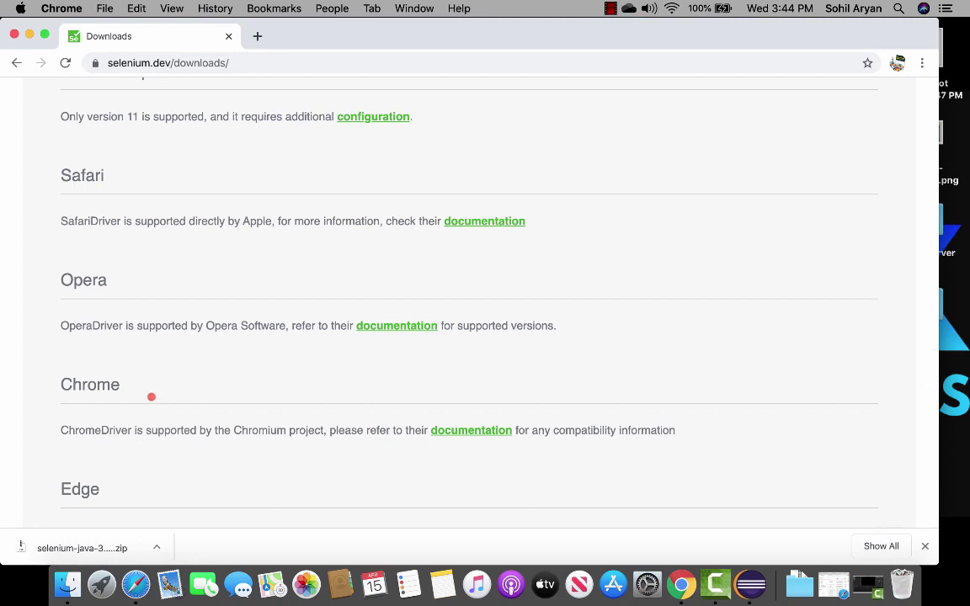
{"action": "scroll", "coordinate": [149, 389], "scroll_direction": "up", "scroll_amount": 5}
{"action": "scroll", "coordinate": [147, 390], "scroll_direction": "down", "scroll_amount": 2}
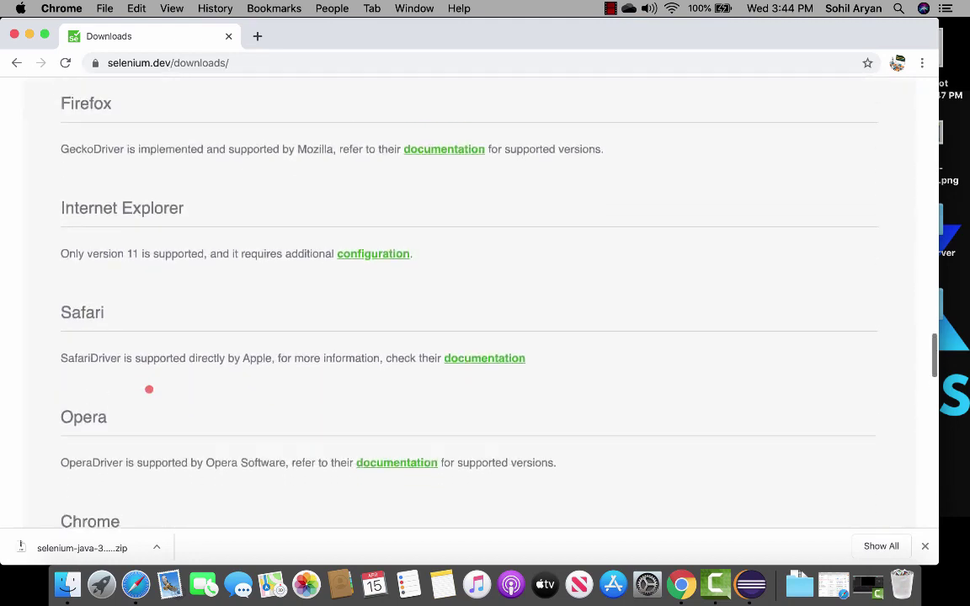
{"action": "scroll", "coordinate": [201, 359], "scroll_direction": "up", "scroll_amount": 1}
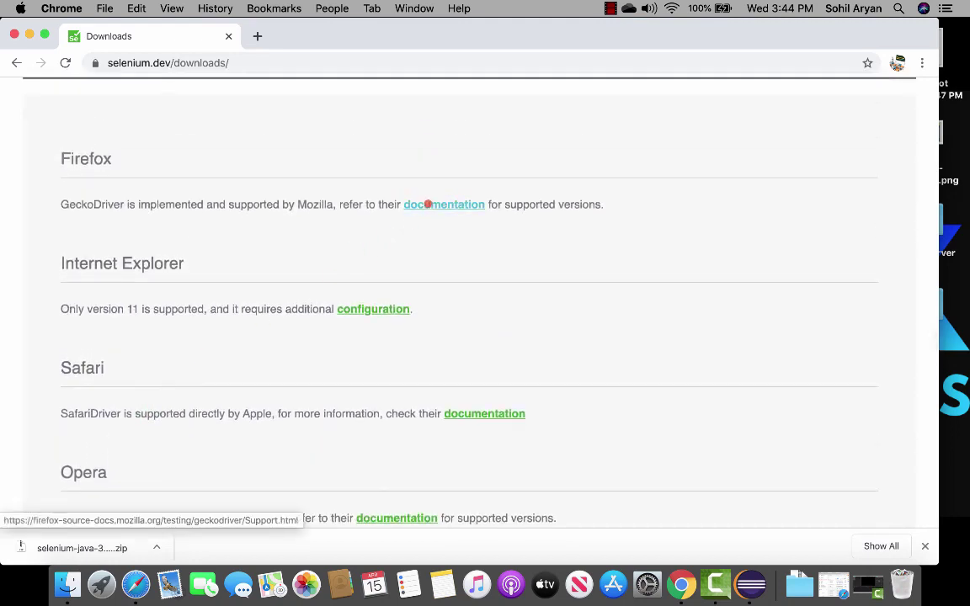
{"action": "scroll", "coordinate": [430, 310], "scroll_direction": "down", "scroll_amount": 2}
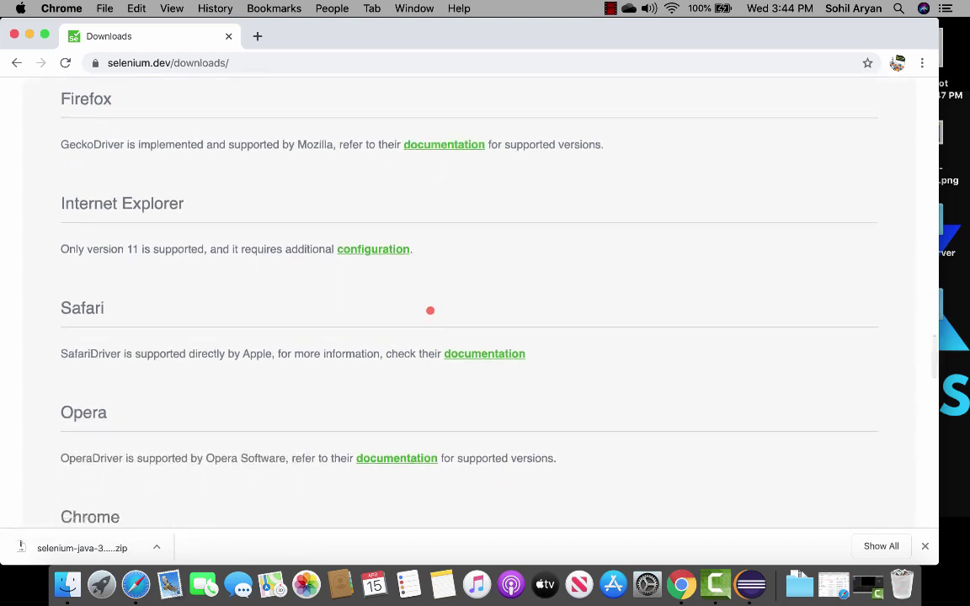
{"action": "scroll", "coordinate": [430, 310], "scroll_direction": "down", "scroll_amount": 3}
{"action": "scroll", "coordinate": [430, 310], "scroll_direction": "down", "scroll_amount": 5}
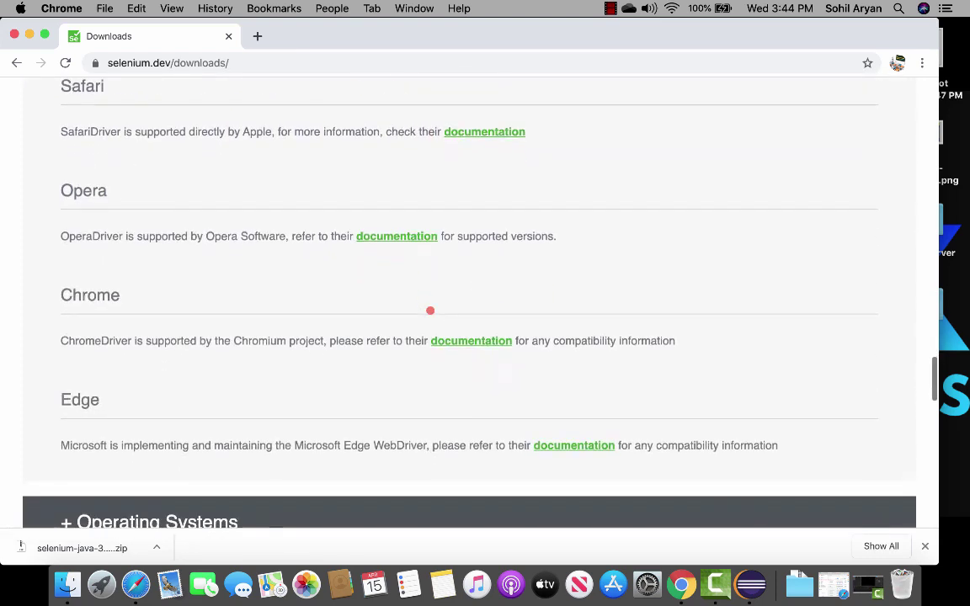
- Open the ChromeDriver page listing stable releases 81.0.4044.69 and 80.0.3987.106
{"action": "left_click", "coordinate": [457, 341]}
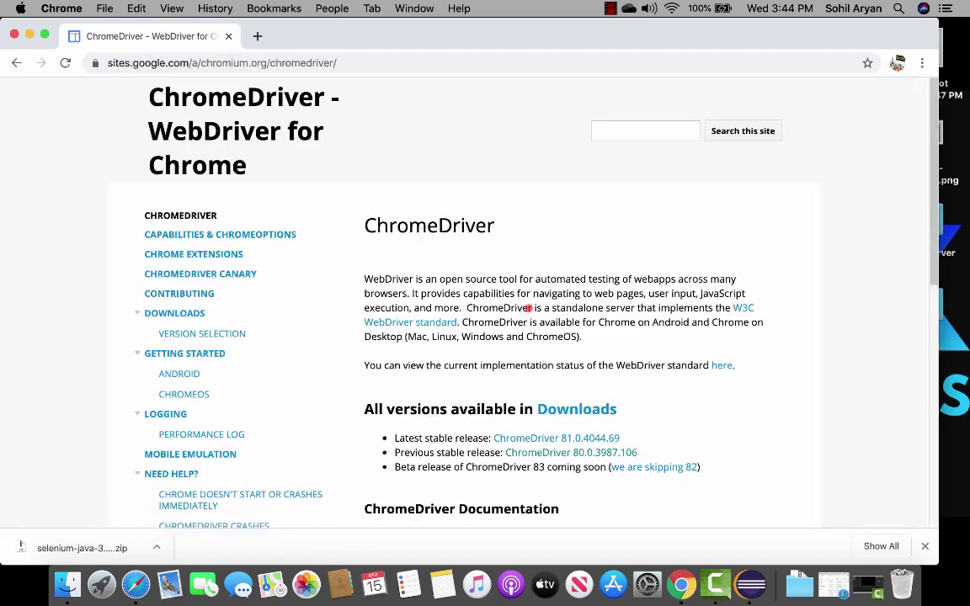
{"action": "scroll", "coordinate": [633, 372], "scroll_direction": "down", "scroll_amount": 2}
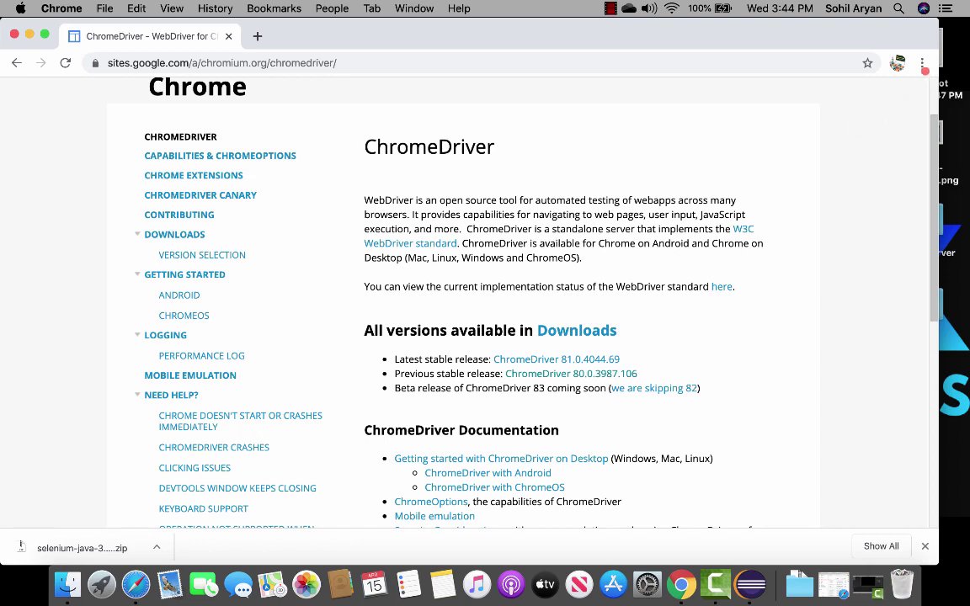
{"action": "left_click", "coordinate": [922, 63]}
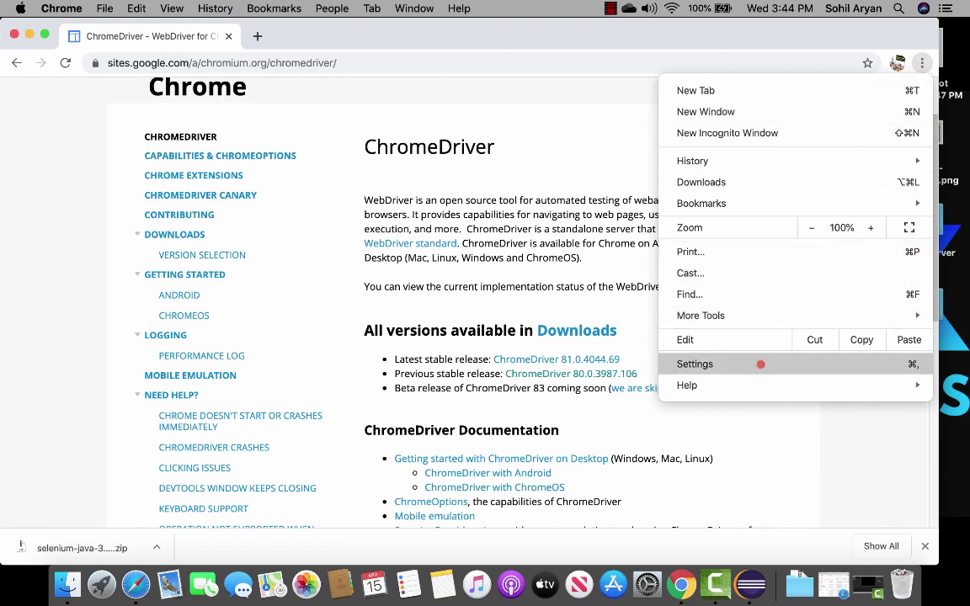
- Check in About Chrome that the installed version is 80.0.3987.163, then return to ChromeDriver
{"action": "left_click", "coordinate": [760, 364]}
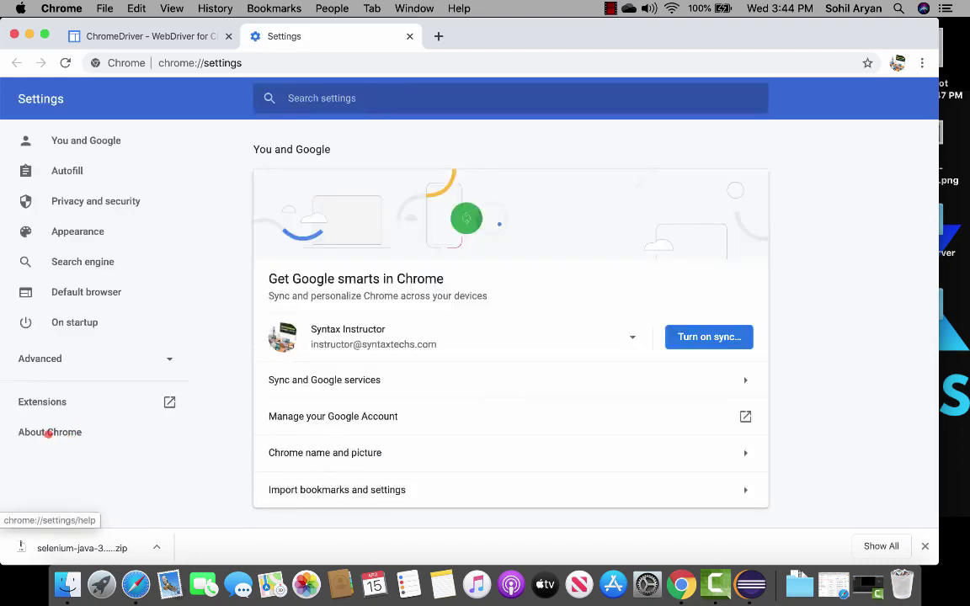
{"action": "left_click", "coordinate": [48, 432]}
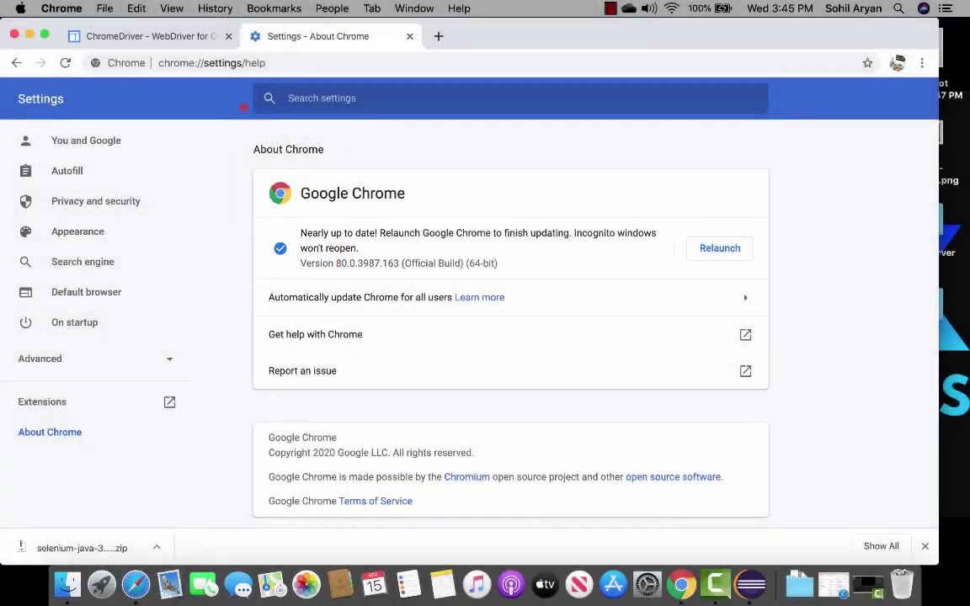
{"action": "left_click", "coordinate": [171, 35]}
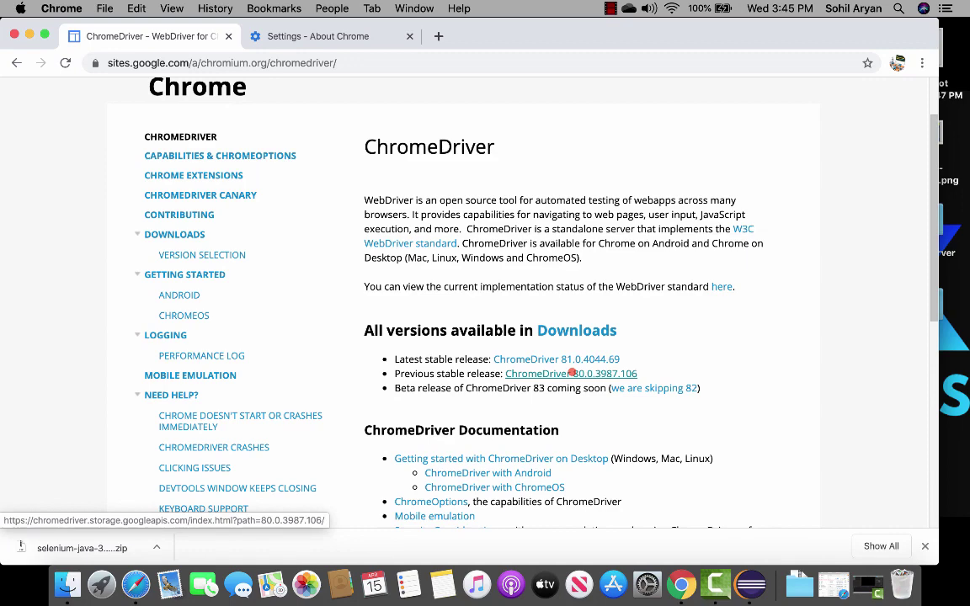
- Download chromedriver_mac64.zip from the ChromeDriver 80.0.3987.106 file index
{"action": "left_click", "coordinate": [572, 373]}
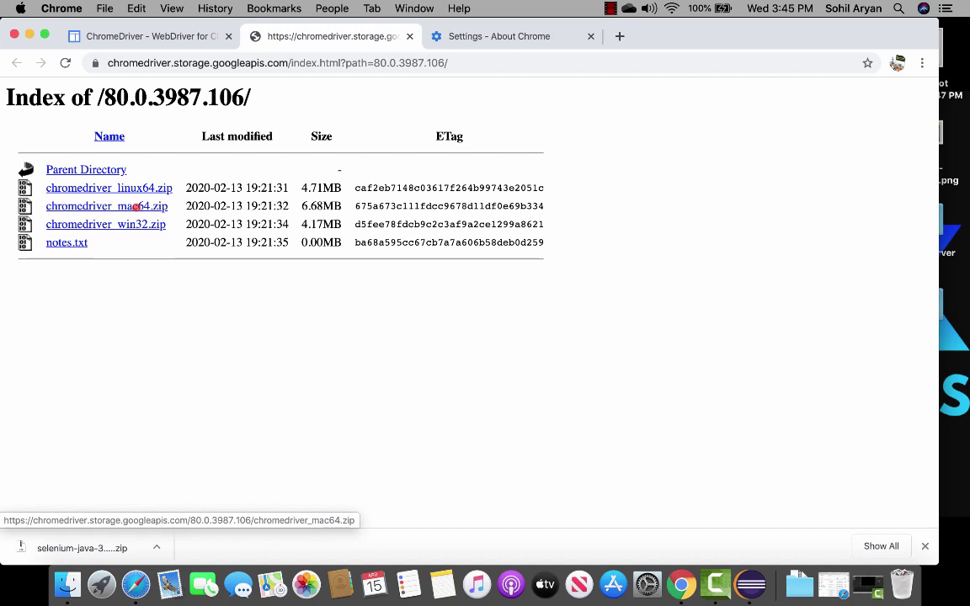
{"action": "left_click", "coordinate": [135, 205]}
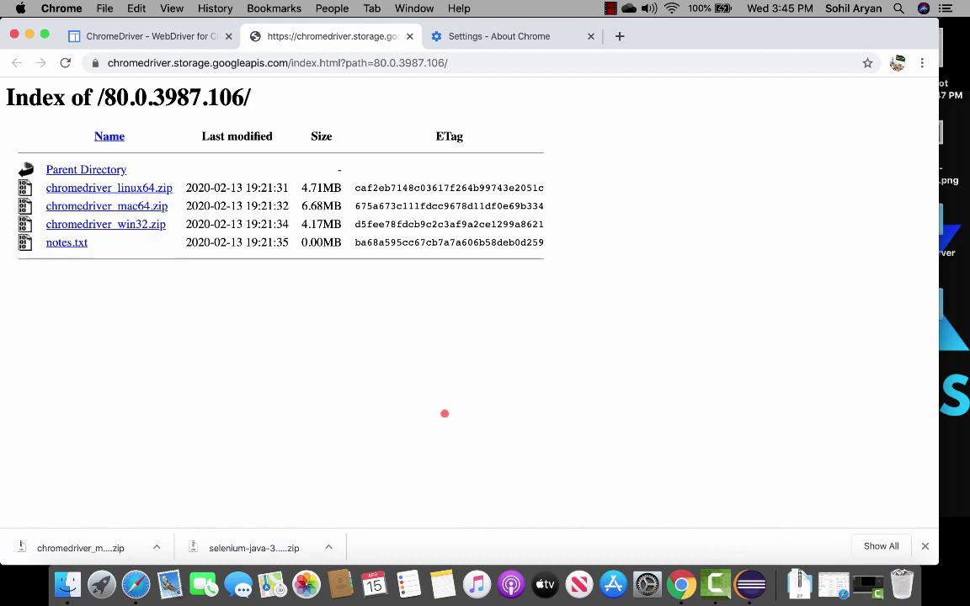
- Go back to selenium.dev/downloads and open Firefox's geckodriver supported platforms documentation
{"action": "left_click", "coordinate": [131, 34]}
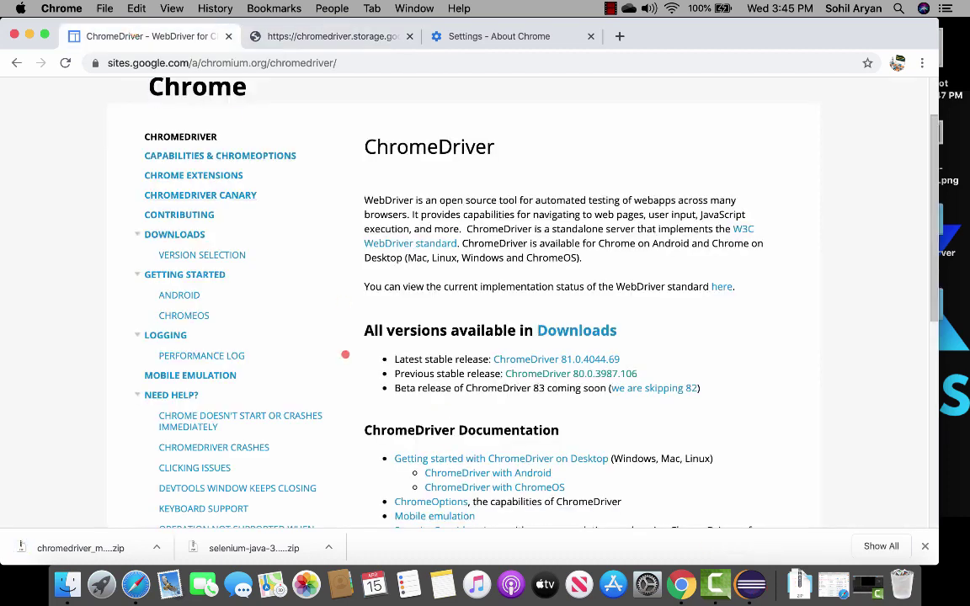
{"action": "left_click", "coordinate": [17, 62]}
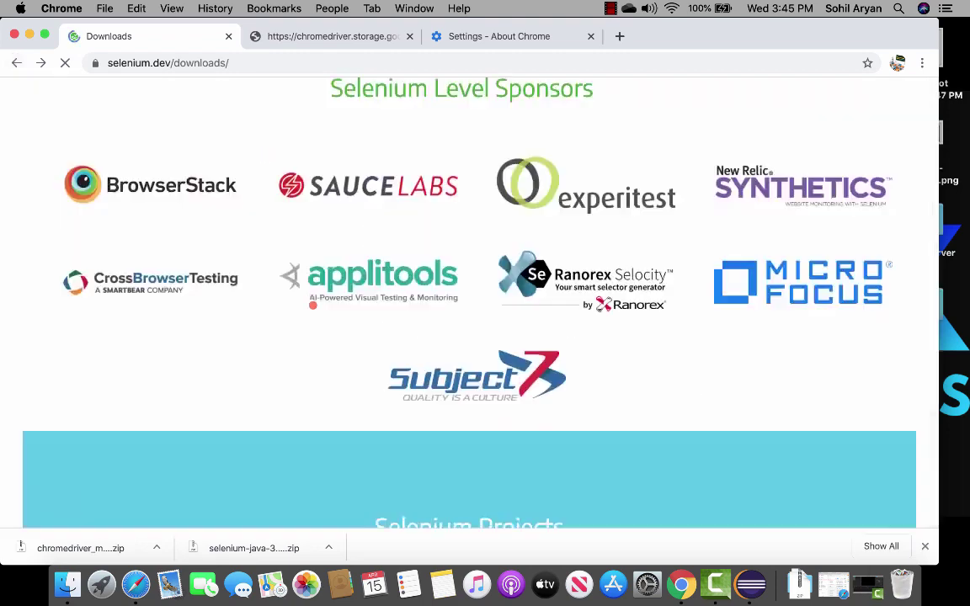
{"action": "scroll", "coordinate": [312, 305], "scroll_direction": "up", "scroll_amount": 10}
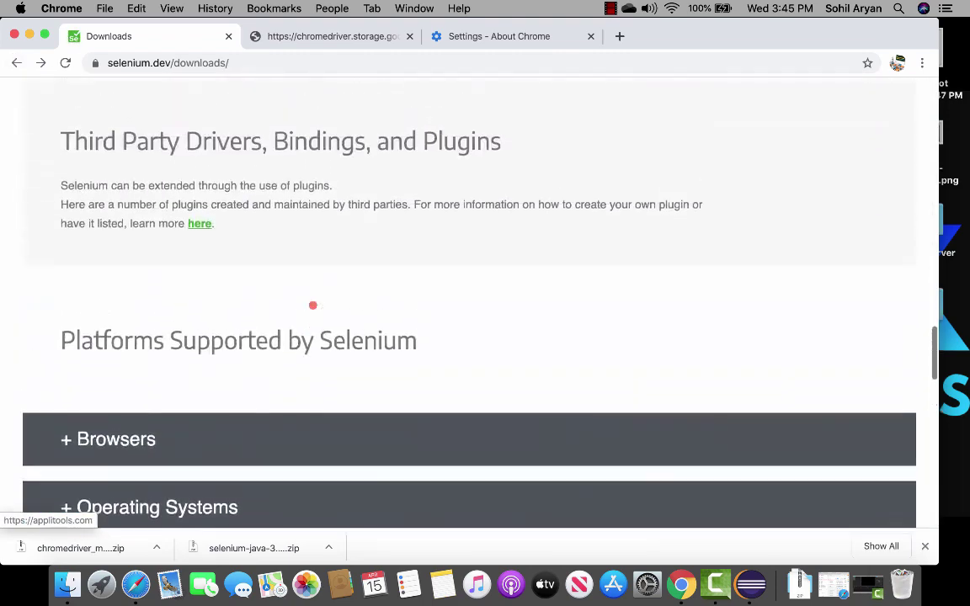
{"action": "left_click", "coordinate": [124, 439]}
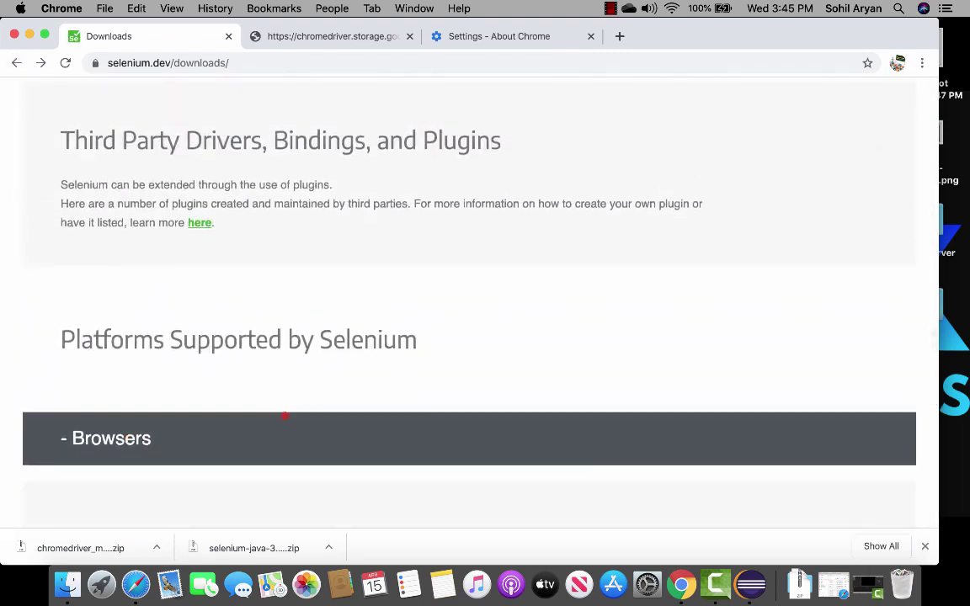
{"action": "scroll", "coordinate": [284, 414], "scroll_direction": "down", "scroll_amount": 5}
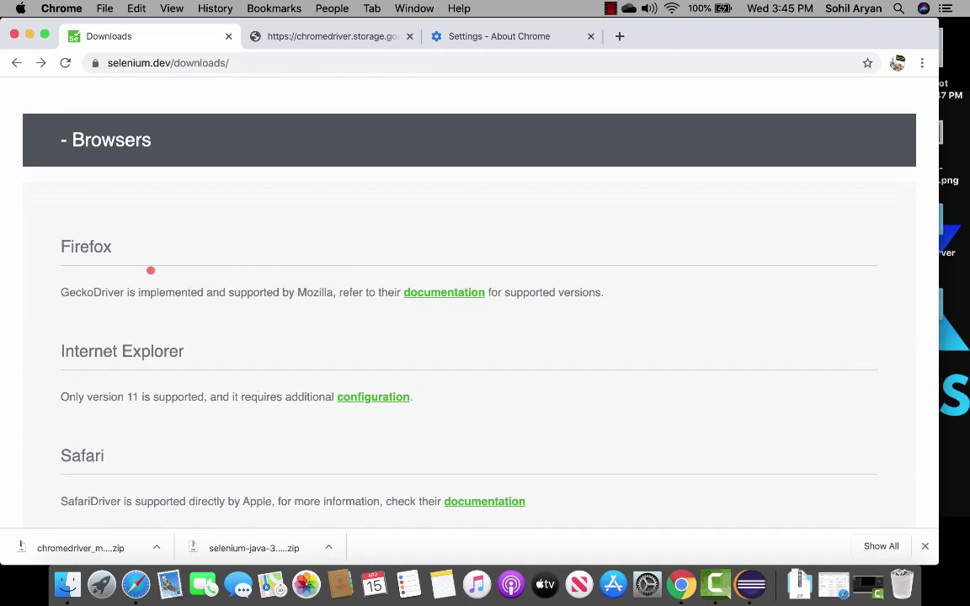
{"action": "left_click", "coordinate": [461, 292]}
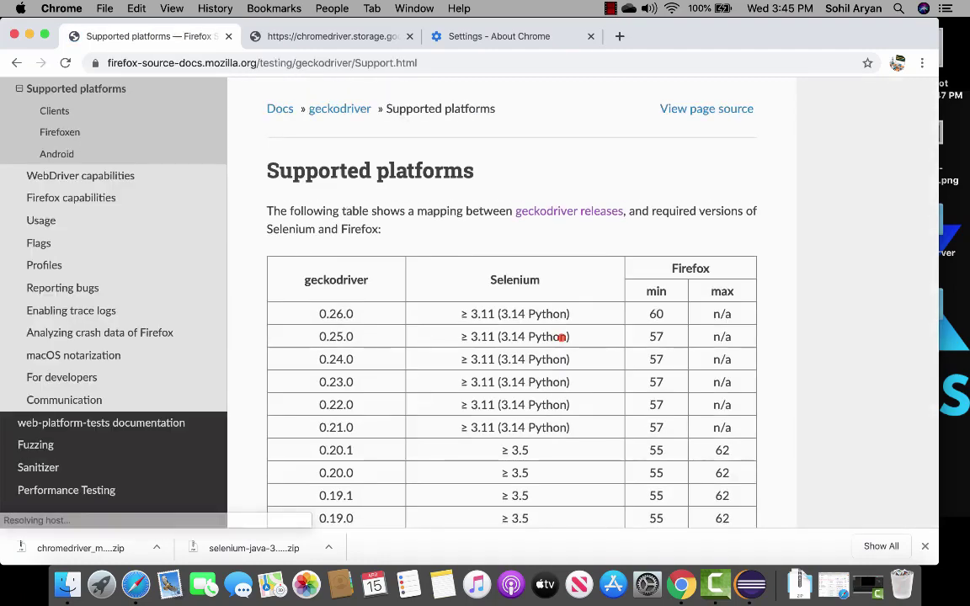
{"action": "scroll", "coordinate": [487, 354], "scroll_direction": "down", "scroll_amount": 3}
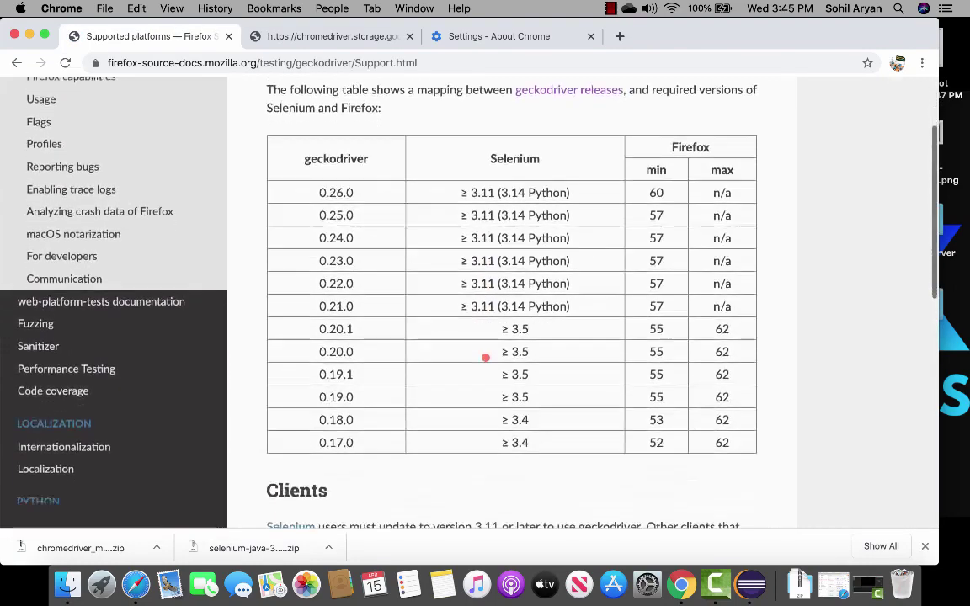
{"action": "scroll", "coordinate": [485, 358], "scroll_direction": "down", "scroll_amount": 1}
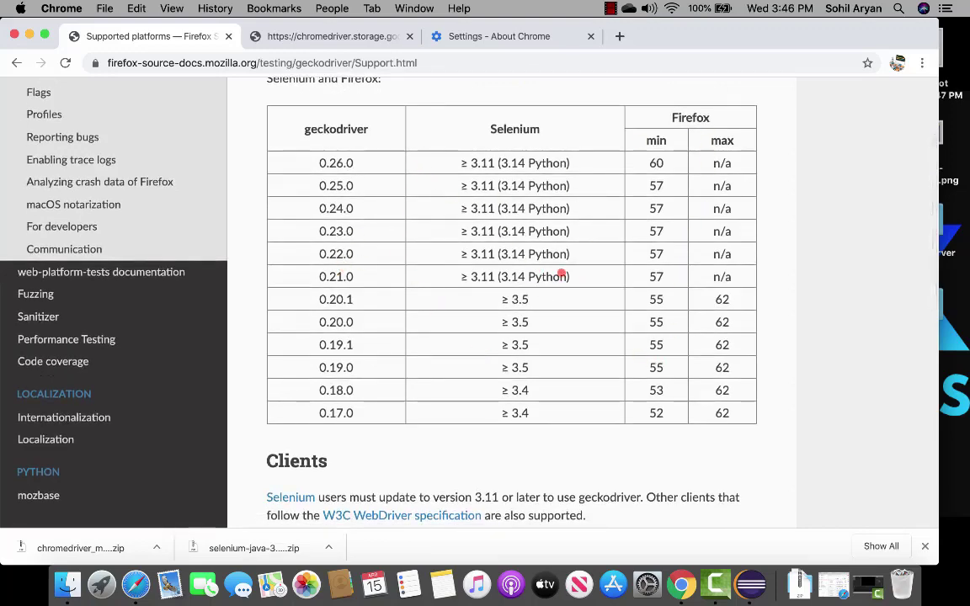
{"action": "scroll", "coordinate": [560, 271], "scroll_direction": "up", "scroll_amount": 5}
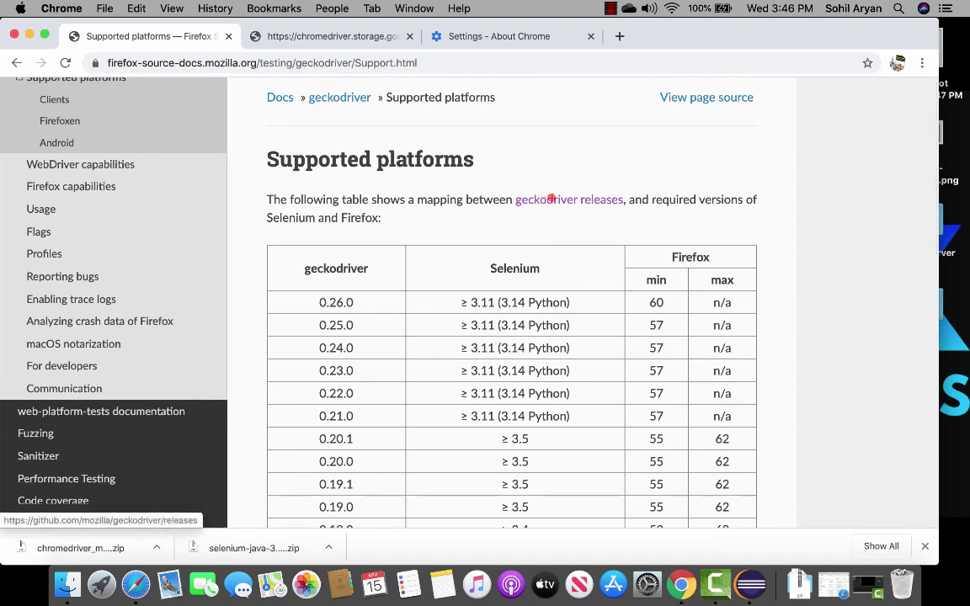
- Download geckodriver-v0.26.0-macos.tar.gz from the v0.26.0 assets on GitHub releases
{"action": "left_click", "coordinate": [552, 199]}
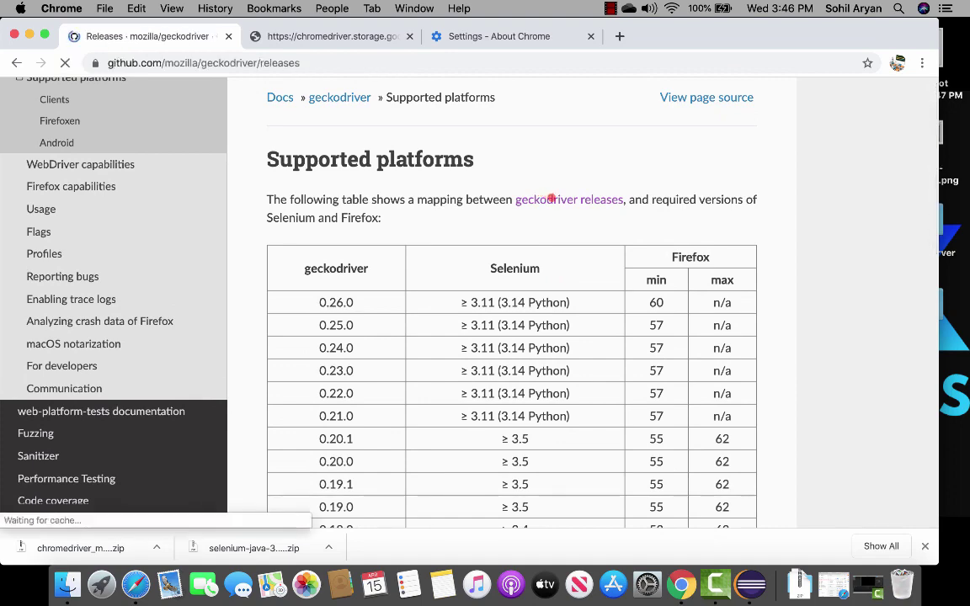
{"action": "scroll", "coordinate": [580, 383], "scroll_direction": "down", "scroll_amount": 5}
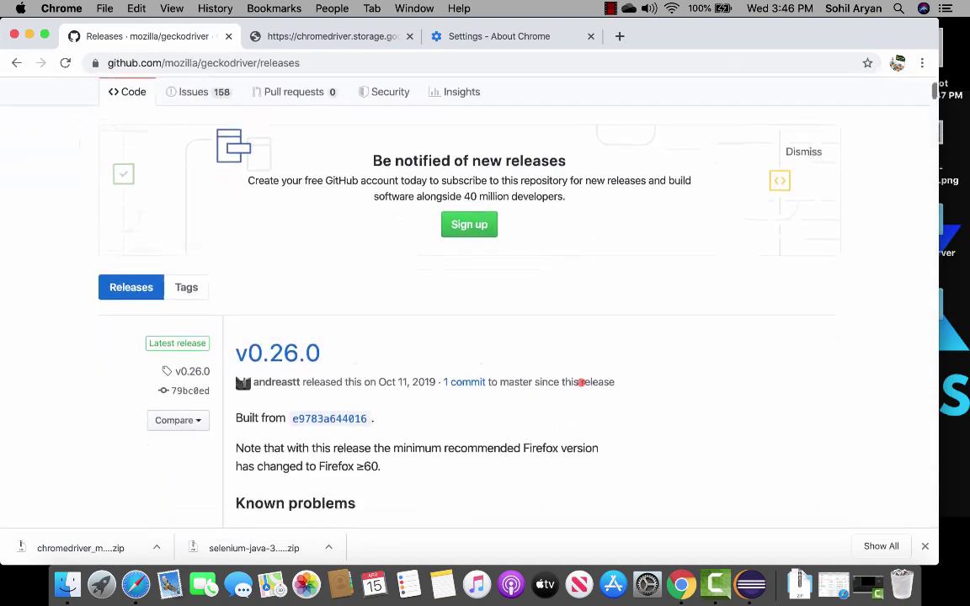
{"action": "scroll", "coordinate": [537, 383], "scroll_direction": "down", "scroll_amount": 15}
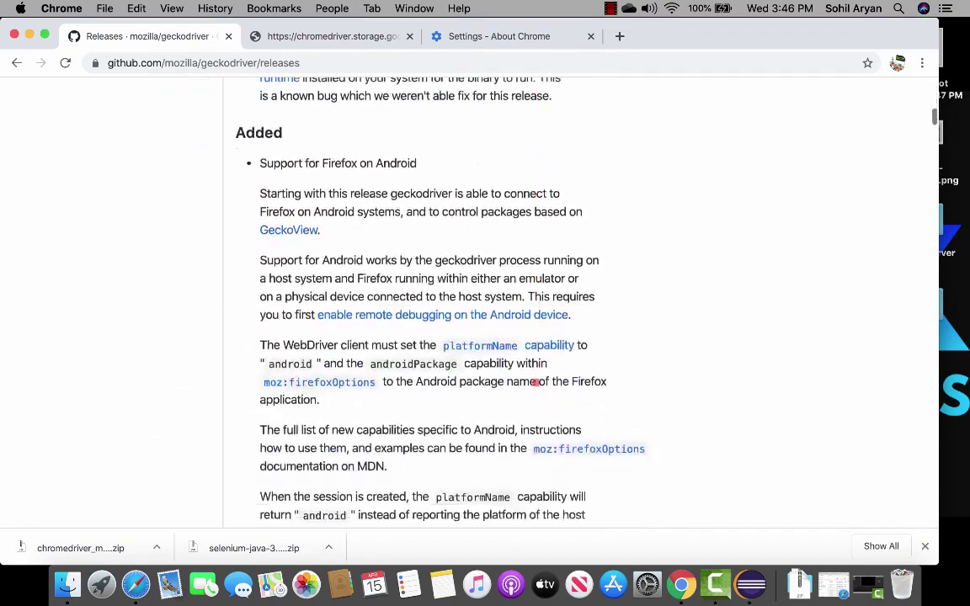
{"action": "scroll", "coordinate": [537, 383], "scroll_direction": "down", "scroll_amount": 20}
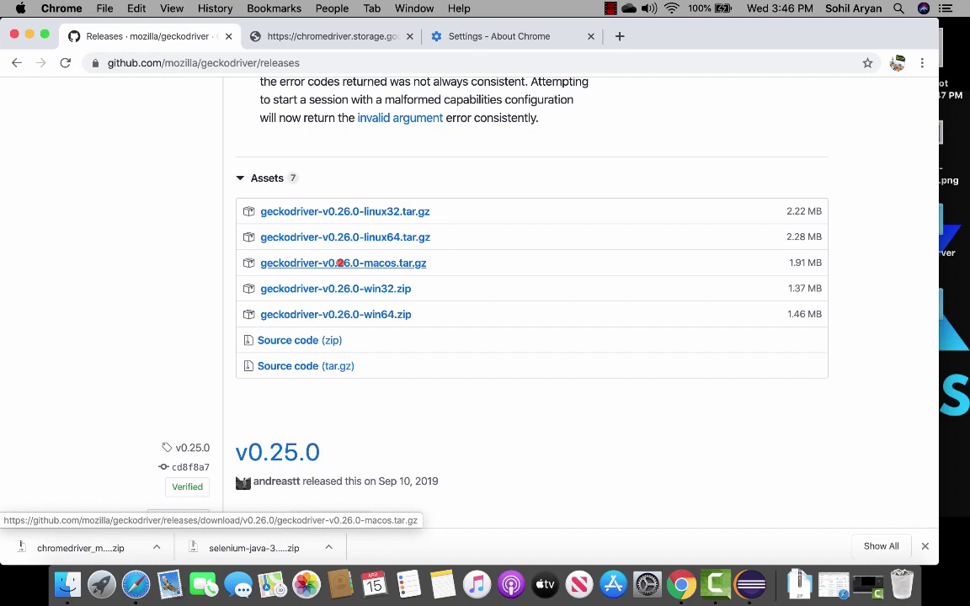
{"action": "left_click", "coordinate": [340, 263]}
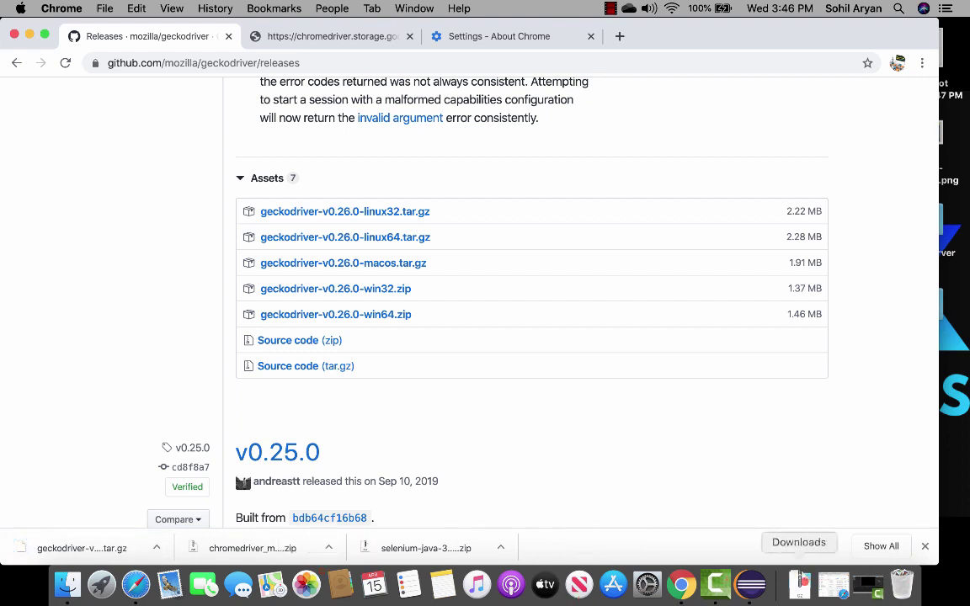
{"action": "left_click", "coordinate": [800, 583]}
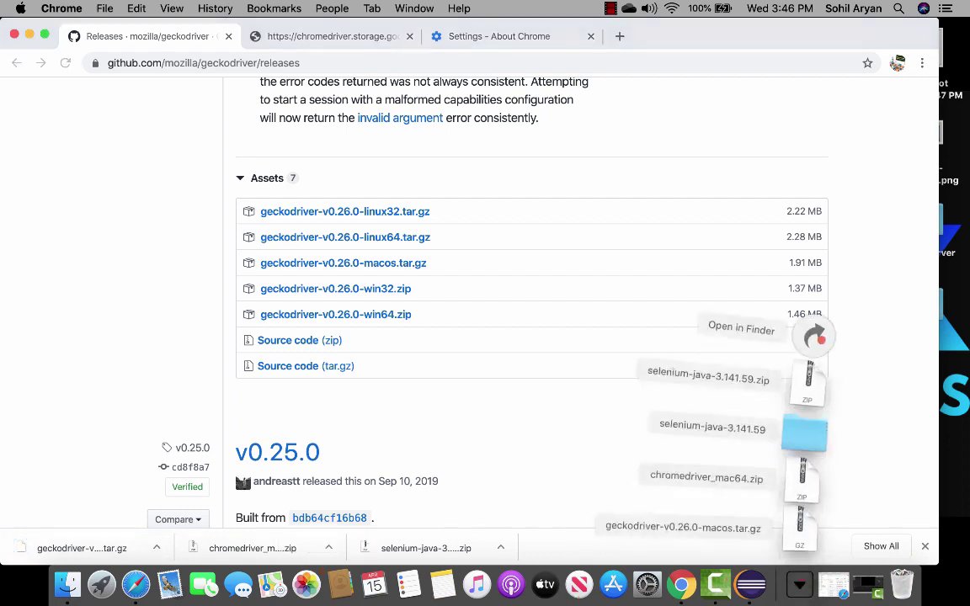
- Extract chromedriver_mac64.zip and the geckodriver tar.gz in the Downloads folder
{"action": "left_click", "coordinate": [815, 336]}
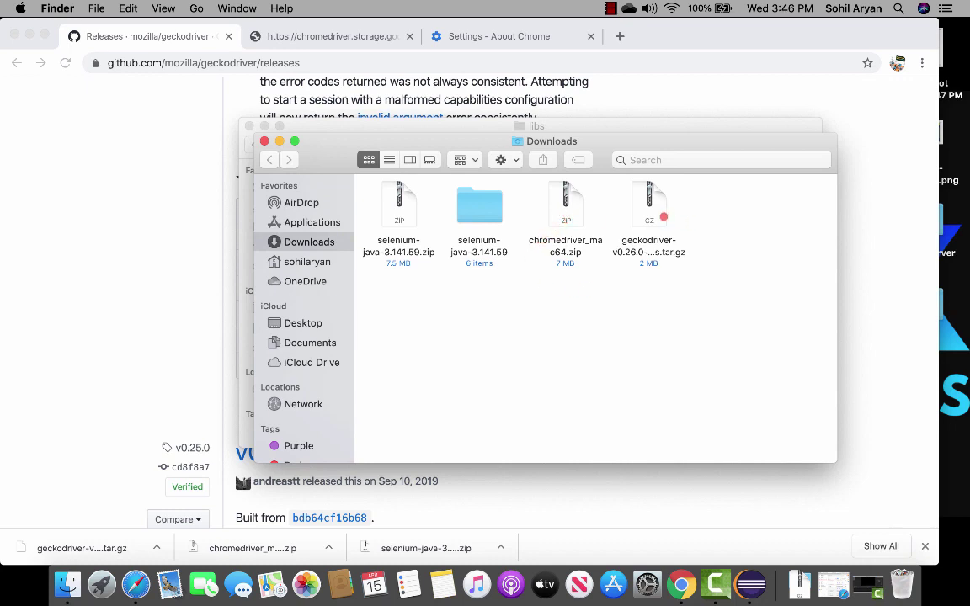
{"action": "left_click", "coordinate": [569, 211]}
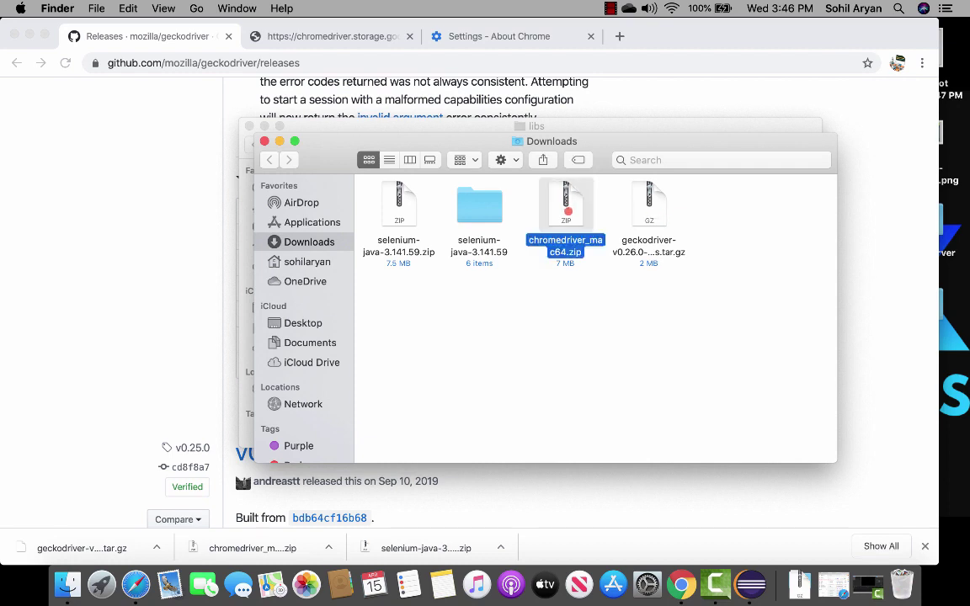
{"action": "right_click", "coordinate": [569, 211]}
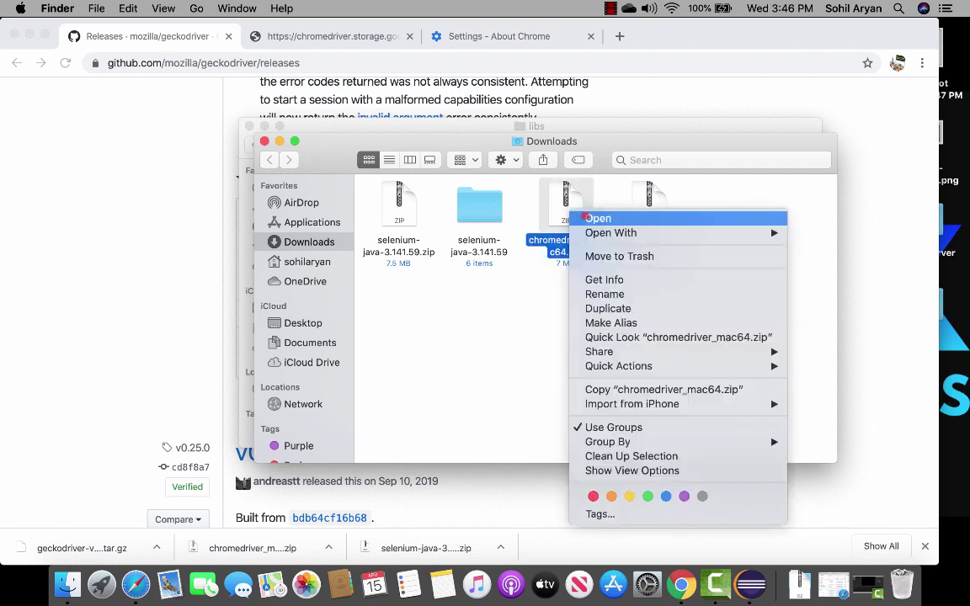
{"action": "left_click", "coordinate": [598, 218]}
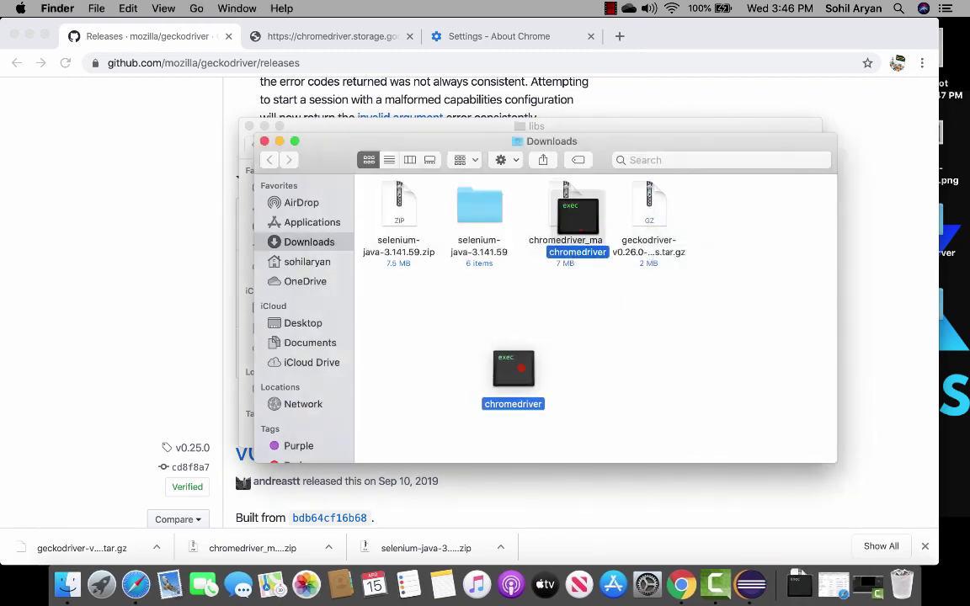
{"action": "left_click", "coordinate": [653, 224]}
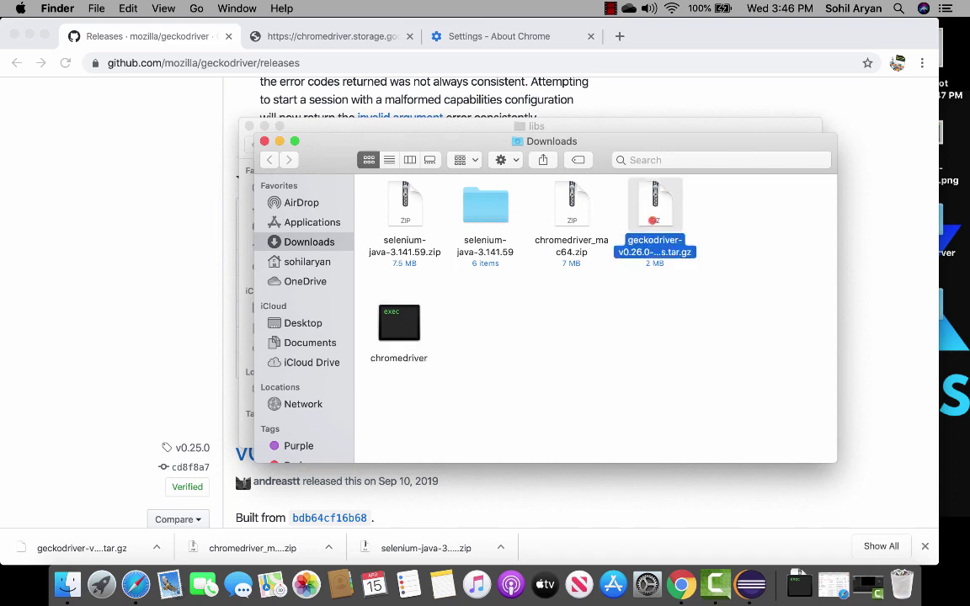
{"action": "right_click", "coordinate": [651, 220]}
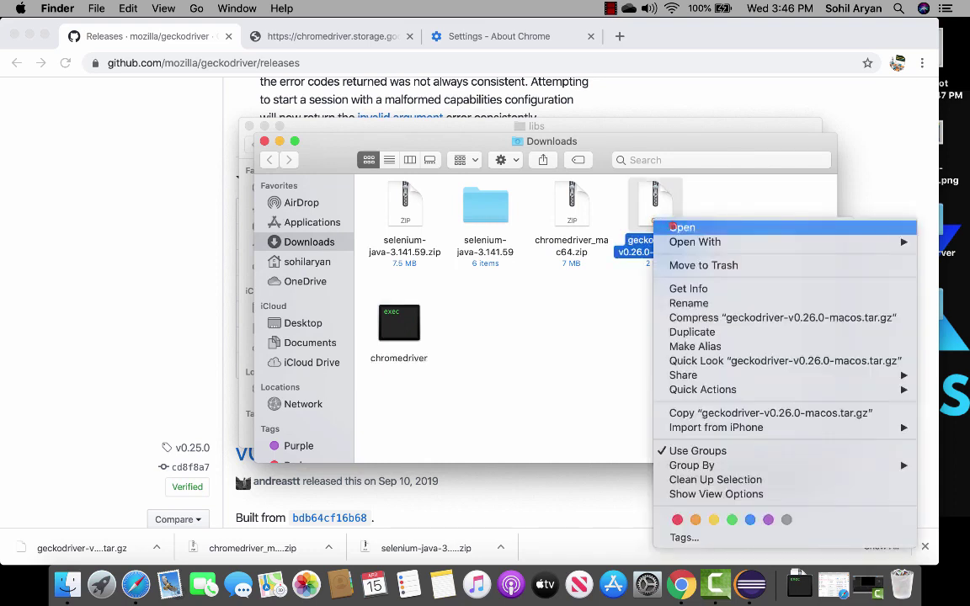
{"action": "left_click", "coordinate": [679, 227]}
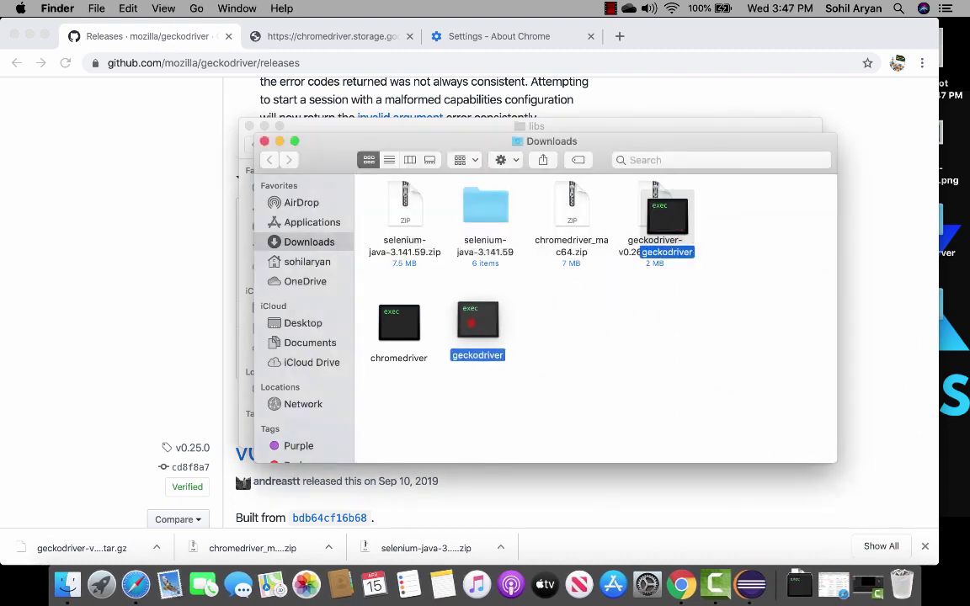
{"action": "left_click", "coordinate": [539, 330]}
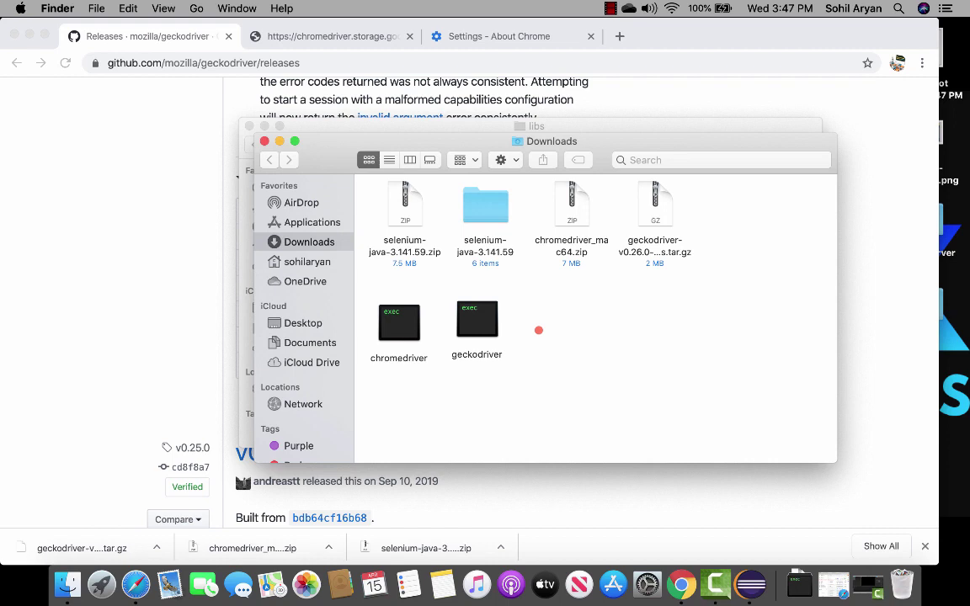
- Copy the chromedriver and geckodriver executables
{"action": "left_click", "coordinate": [477, 320]}
{"action": "left_click", "coordinate": [391, 313], "text": "super"}
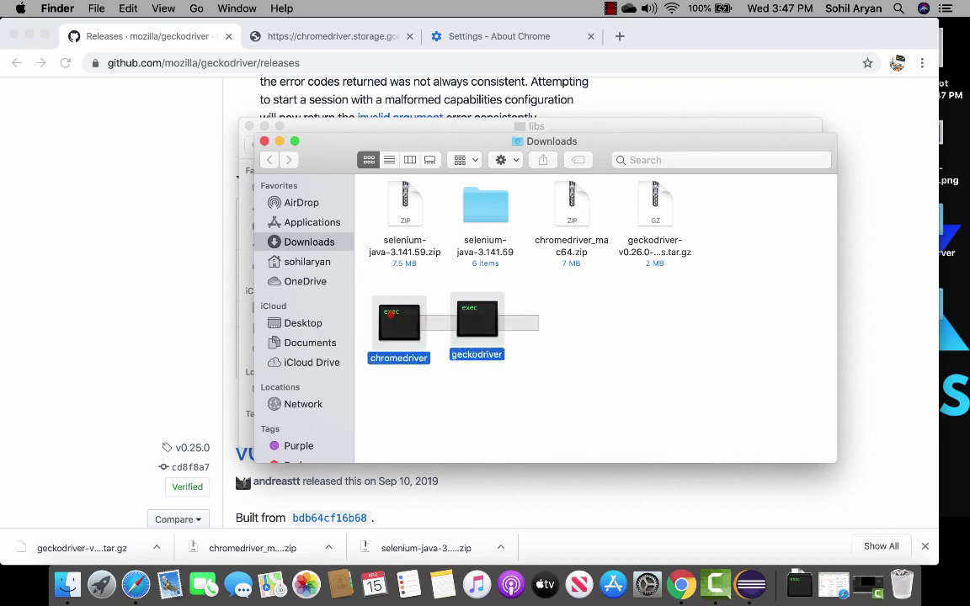
{"action": "right_click", "coordinate": [391, 313]}
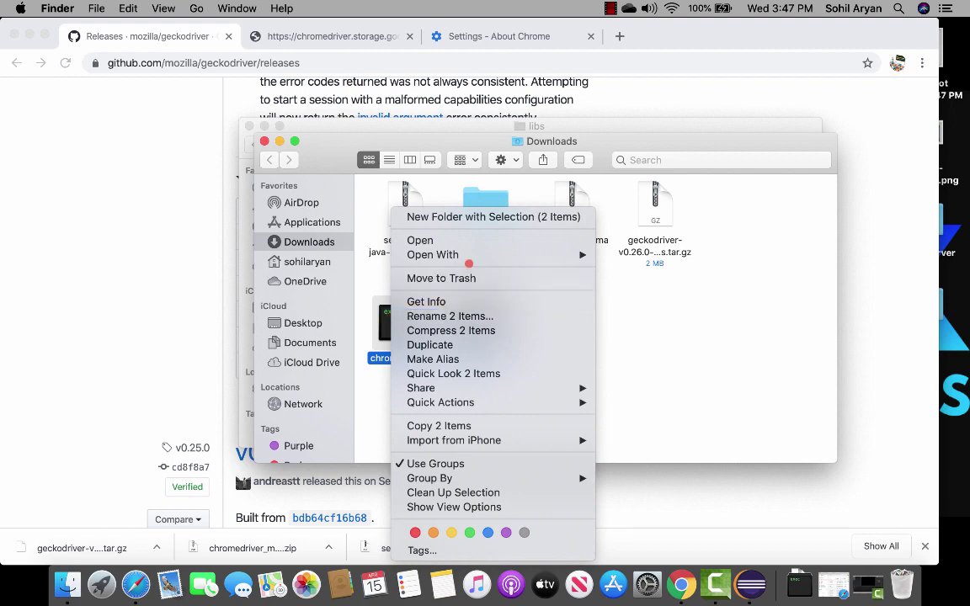
{"action": "mouse_move", "coordinate": [436, 403]}
{"action": "left_click", "coordinate": [429, 425]}
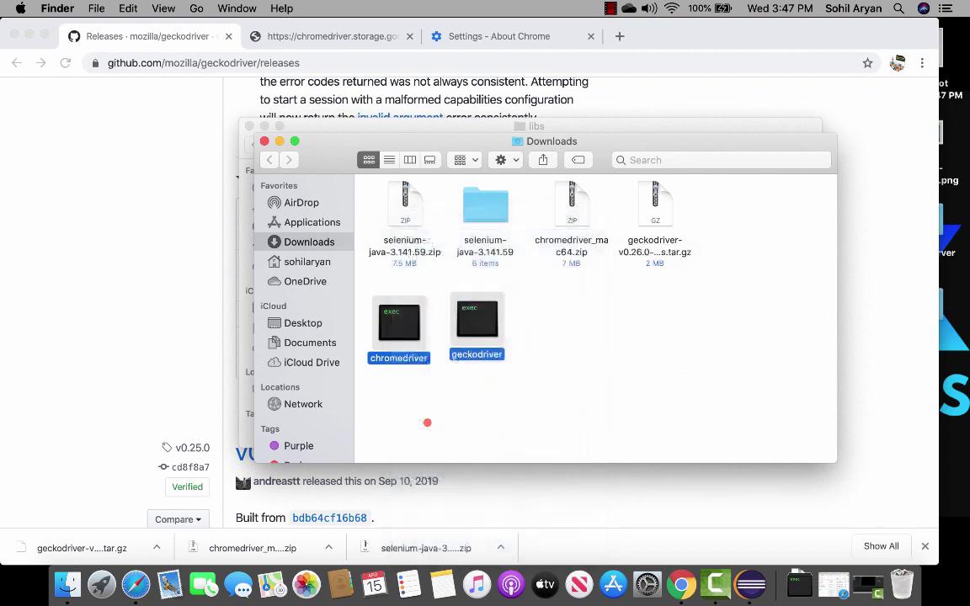
- Create a new folder named Drivers in Documents
{"action": "left_click", "coordinate": [308, 343]}
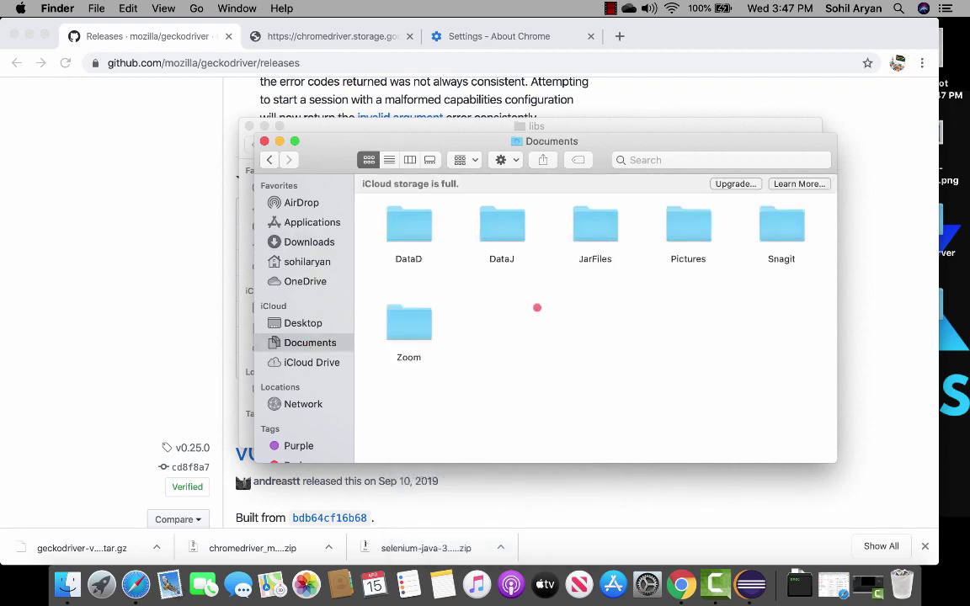
{"action": "right_click", "coordinate": [537, 309]}
{"action": "left_click", "coordinate": [569, 316]}
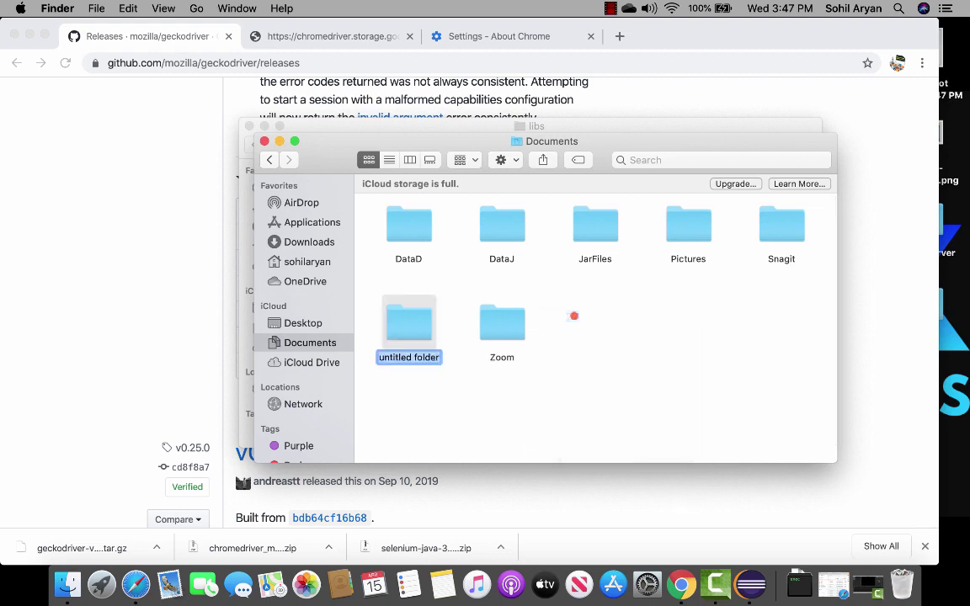
{"action": "type", "text": "Drivers"}
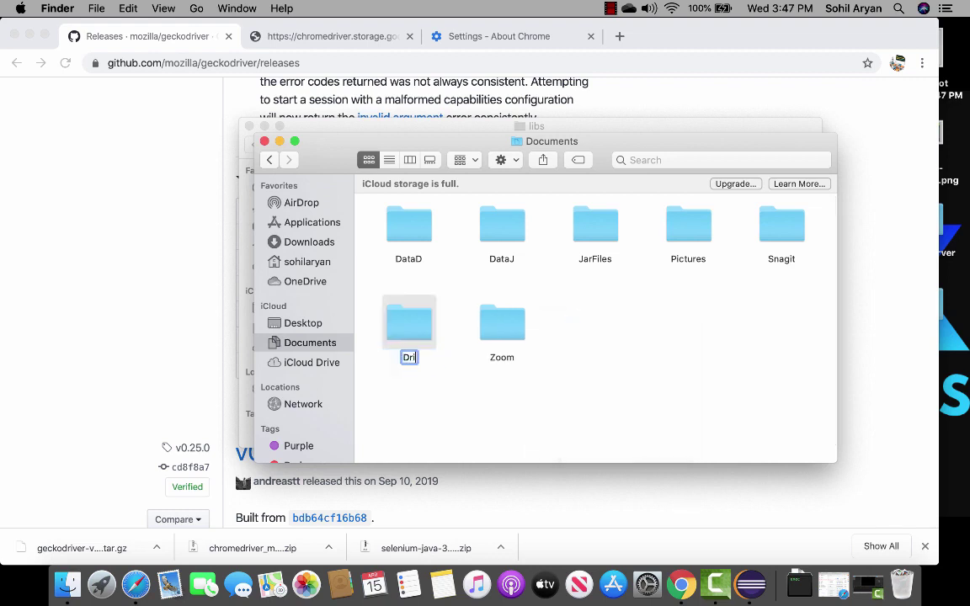
{"action": "left_click", "coordinate": [474, 379]}
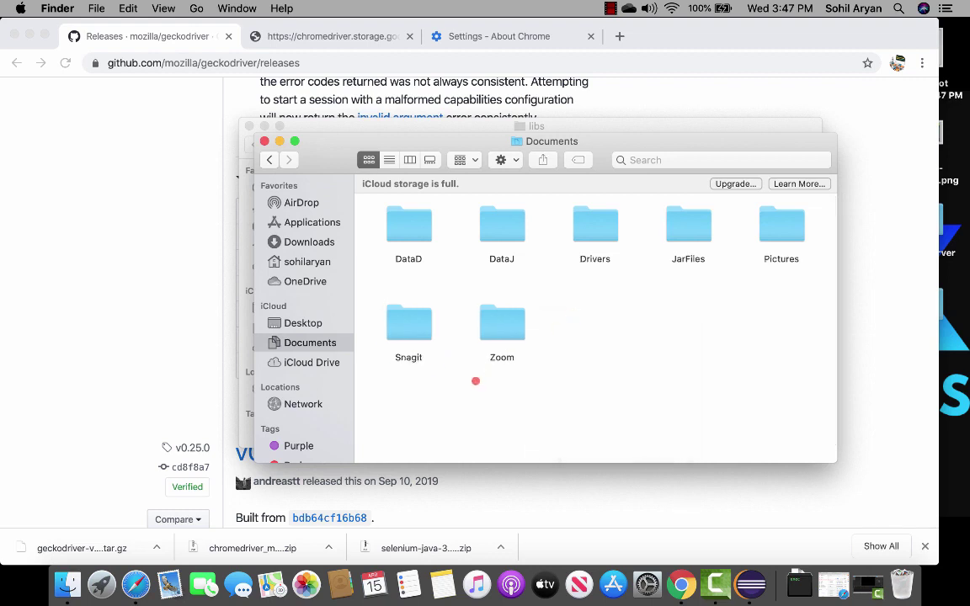
- Paste both driver executables into the Drivers folder
{"action": "left_click", "coordinate": [596, 225]}
{"action": "double_click", "coordinate": [595, 225]}
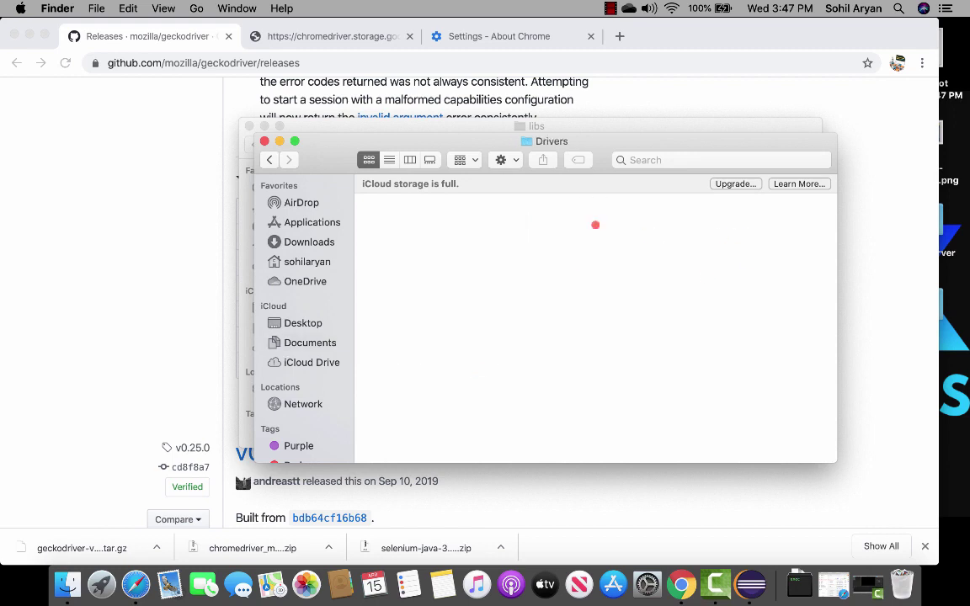
{"action": "right_click", "coordinate": [494, 235]}
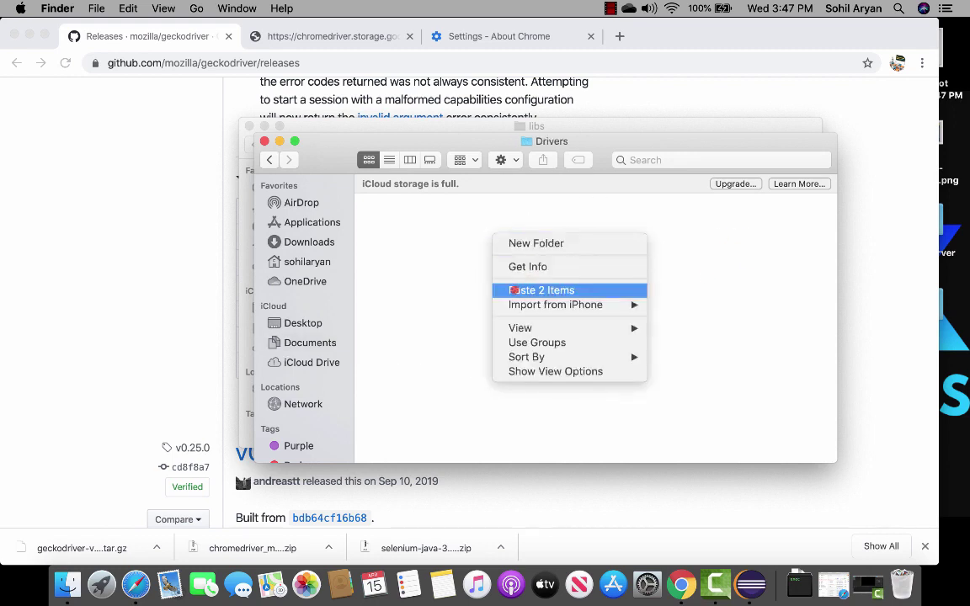
{"action": "left_click", "coordinate": [515, 290]}
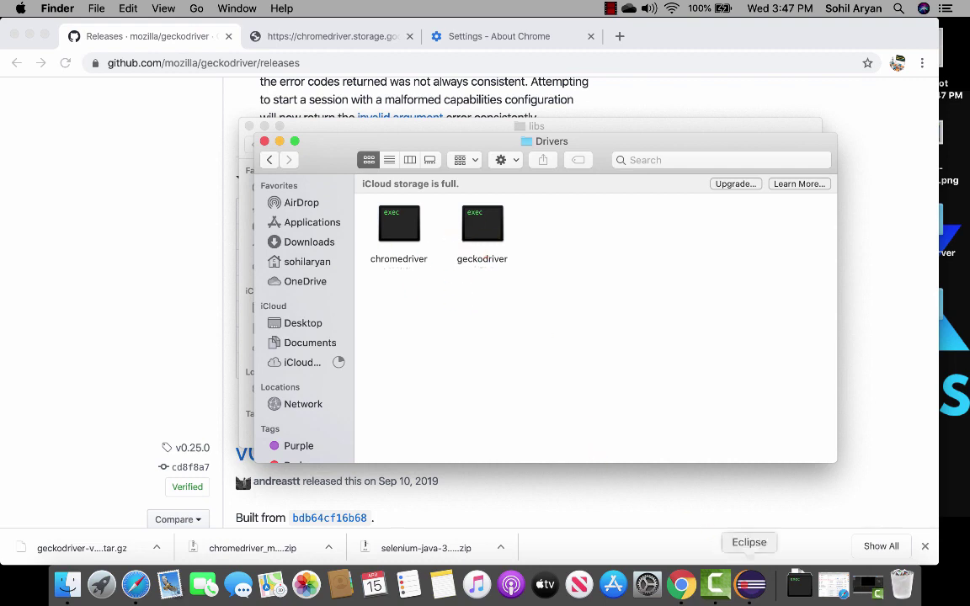
{"action": "left_click", "coordinate": [751, 583]}
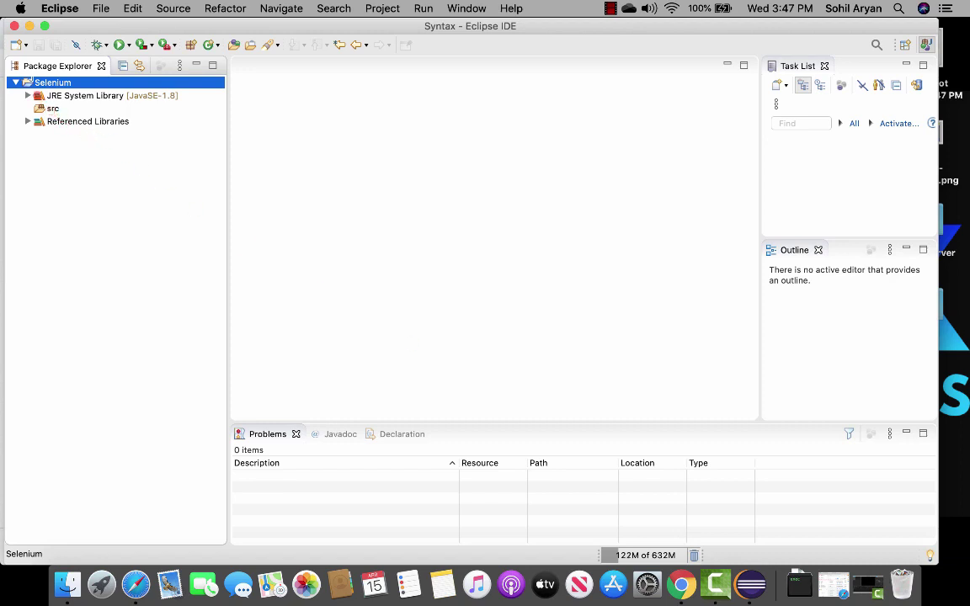
- Create a folder named drivers in the Selenium project using the General > Folder wizard
{"action": "right_click", "coordinate": [40, 82]}
{"action": "mouse_move", "coordinate": [151, 70]}
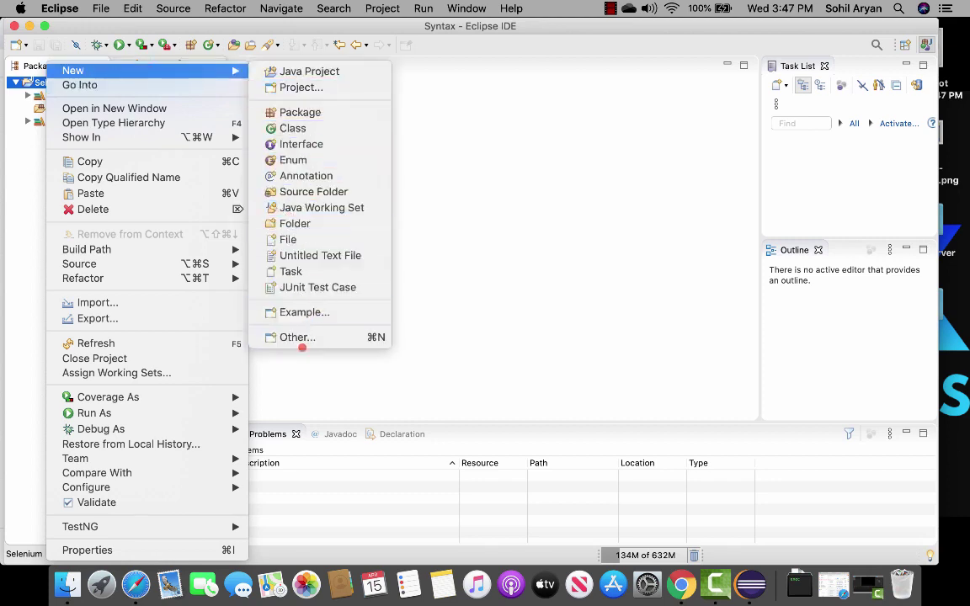
{"action": "left_click", "coordinate": [297, 338]}
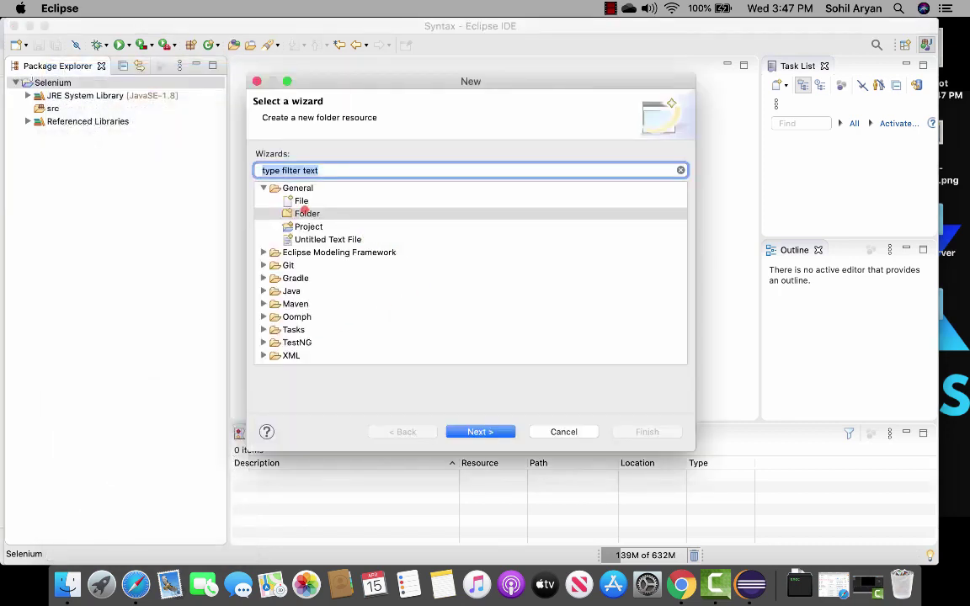
{"action": "left_click", "coordinate": [300, 214]}
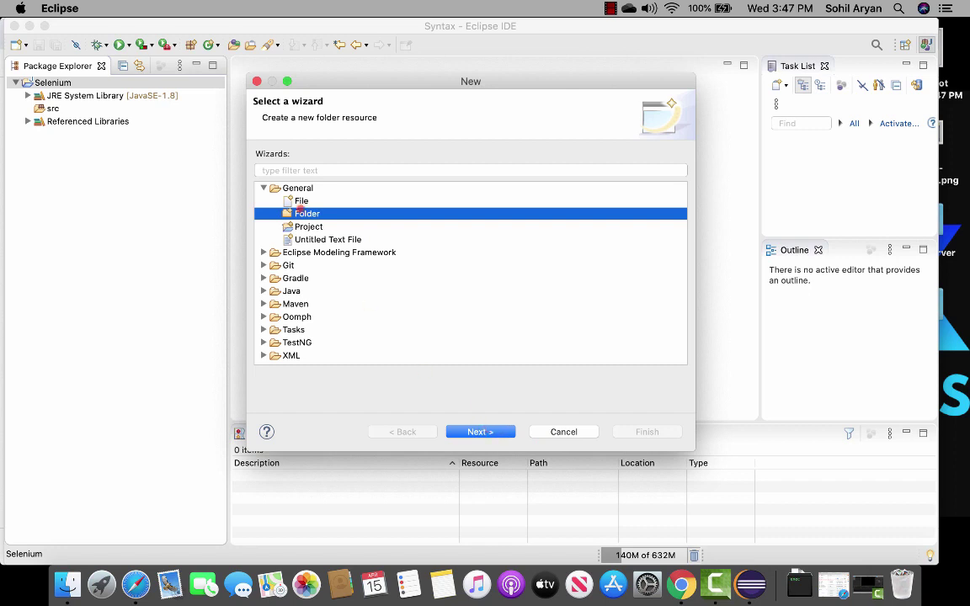
{"action": "left_click", "coordinate": [262, 188]}
{"action": "left_click", "coordinate": [262, 188]}
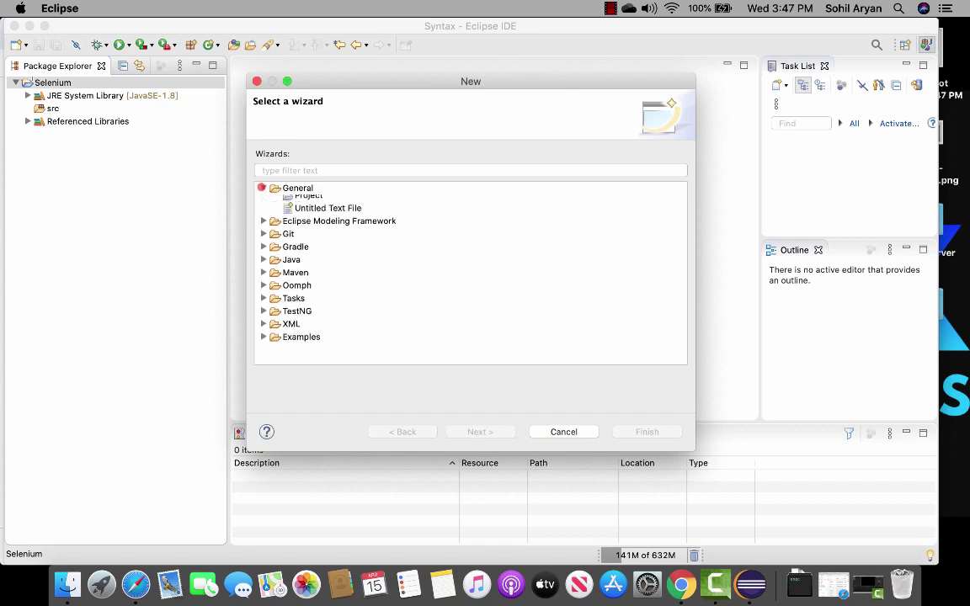
{"action": "left_click", "coordinate": [306, 213]}
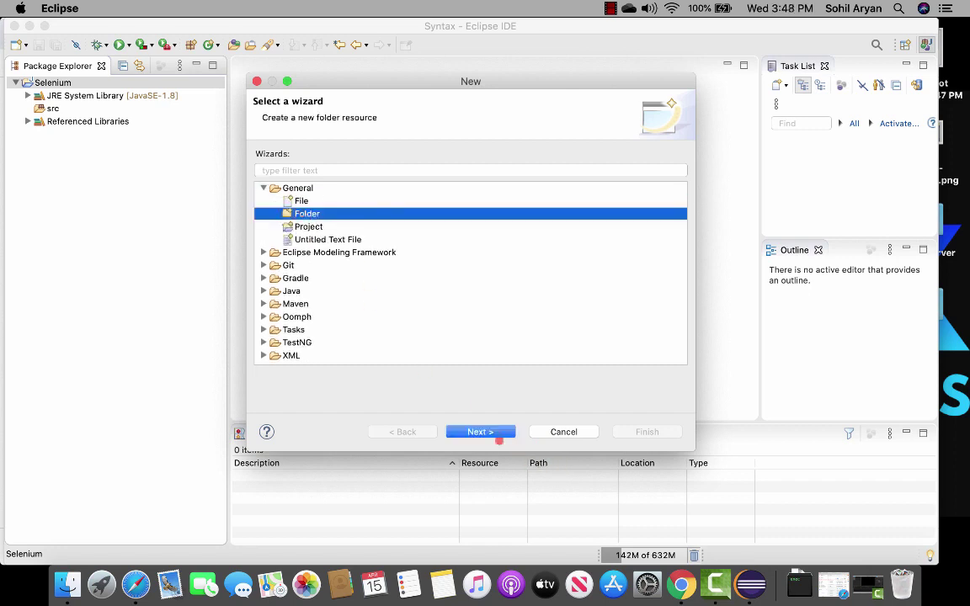
{"action": "left_click", "coordinate": [479, 432]}
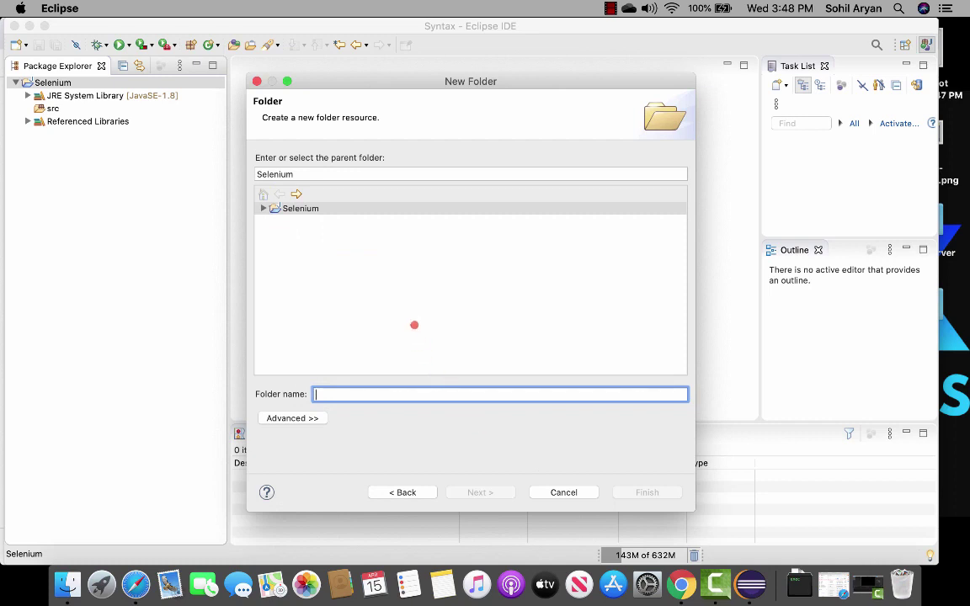
{"action": "type", "text": "drivers"}
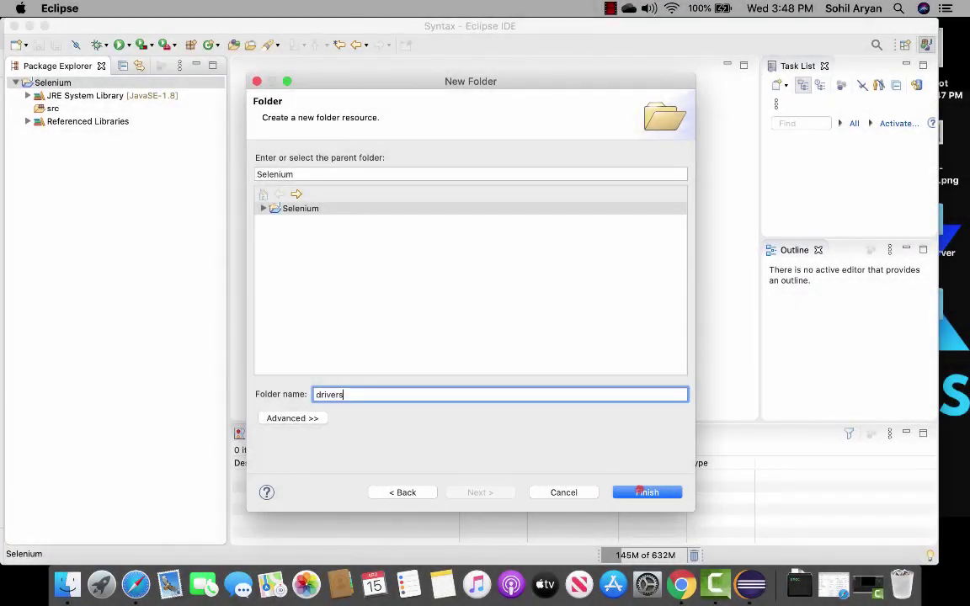
{"action": "left_click", "coordinate": [640, 492]}
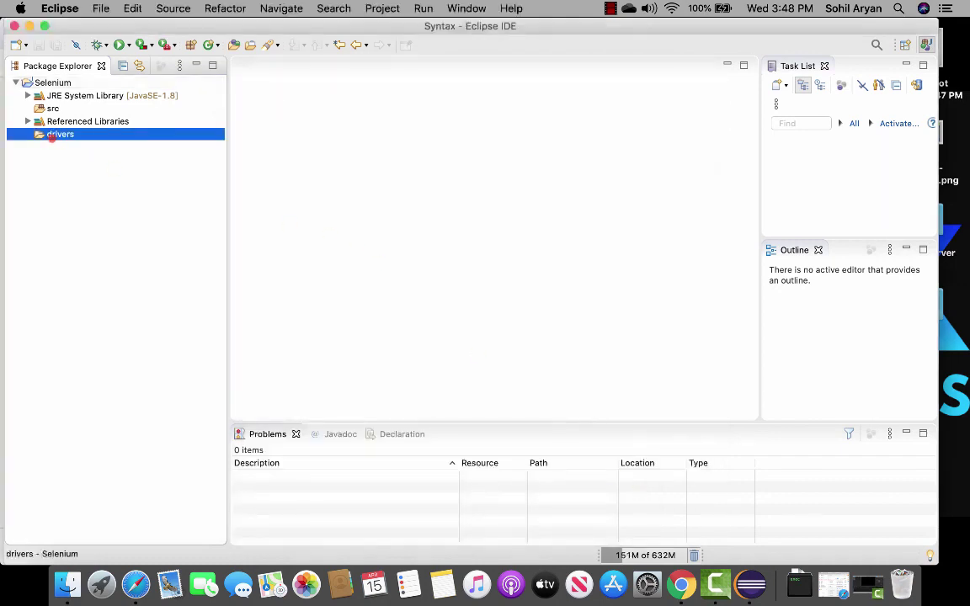
- Minimize Eclipse and Chrome to reveal the Finder Drivers window with both drivers
{"action": "right_click", "coordinate": [51, 138]}
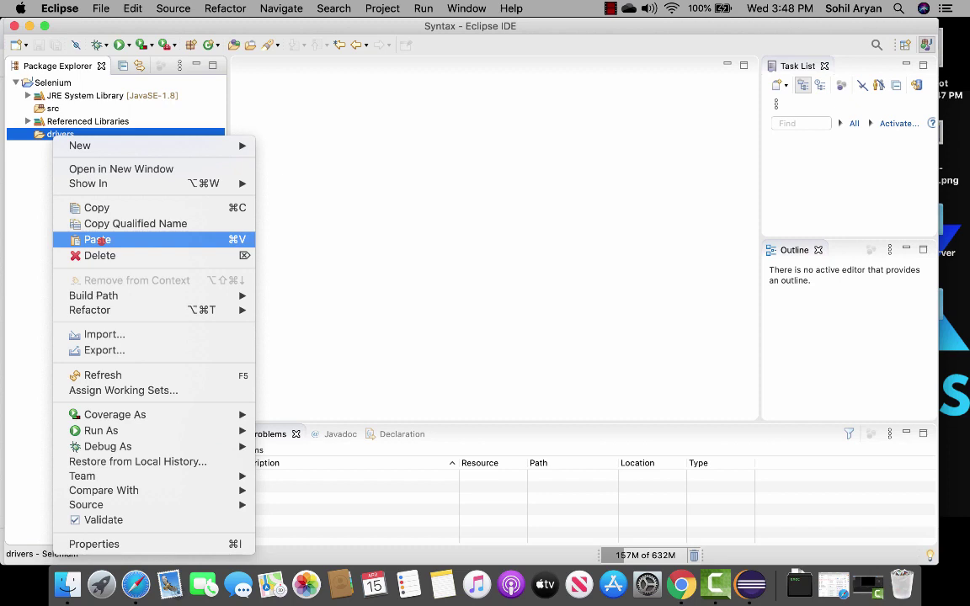
{"action": "left_click", "coordinate": [7, 160]}
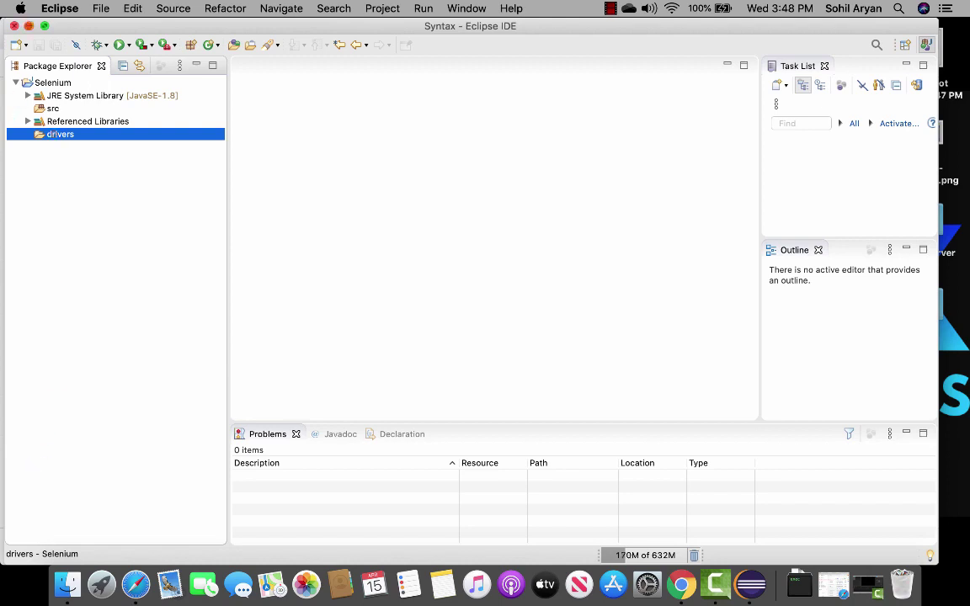
{"action": "left_click", "coordinate": [29, 26]}
{"action": "left_click", "coordinate": [25, 31]}
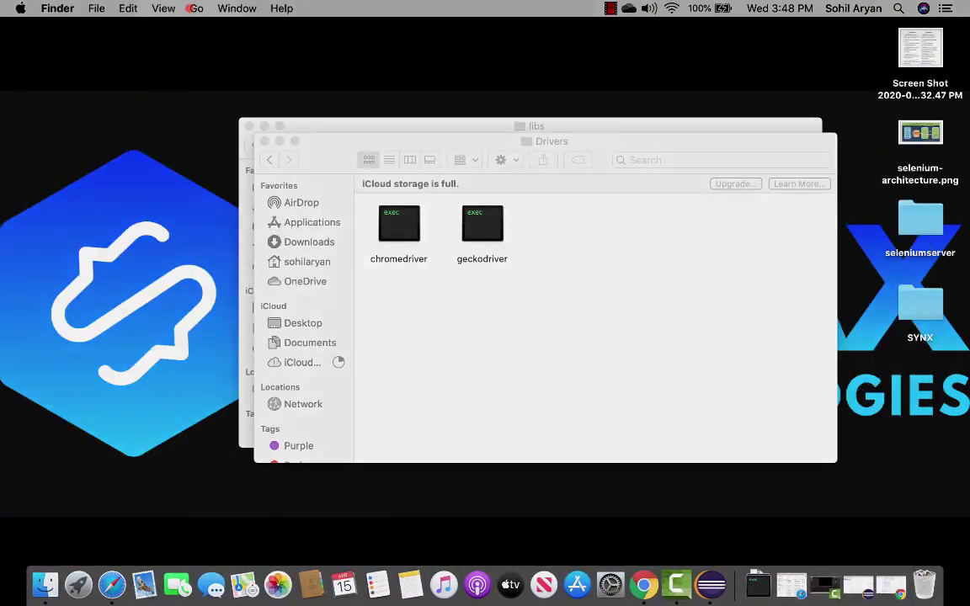
- Enter ~/eclipse-workspace in Finder's Go to Folder prompt
{"action": "left_click", "coordinate": [191, 8]}
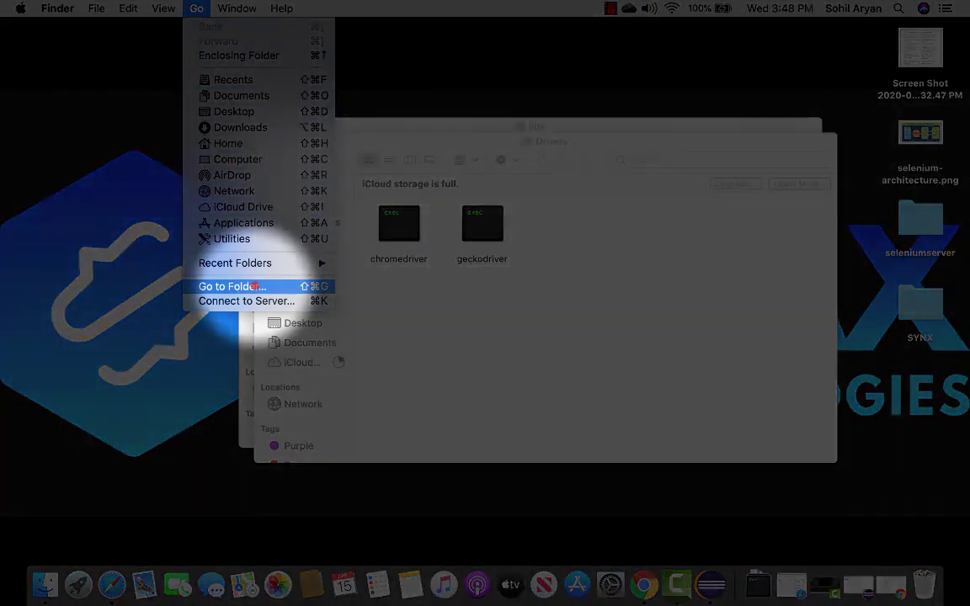
{"action": "left_click", "coordinate": [253, 286]}
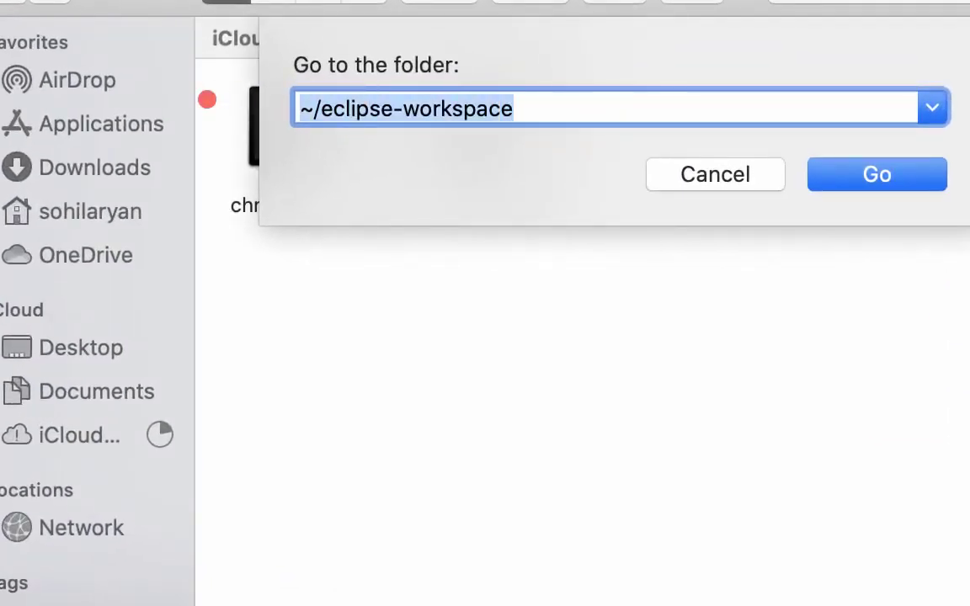
{"action": "key", "text": "BackSpace"}
{"action": "type", "text": "~"}
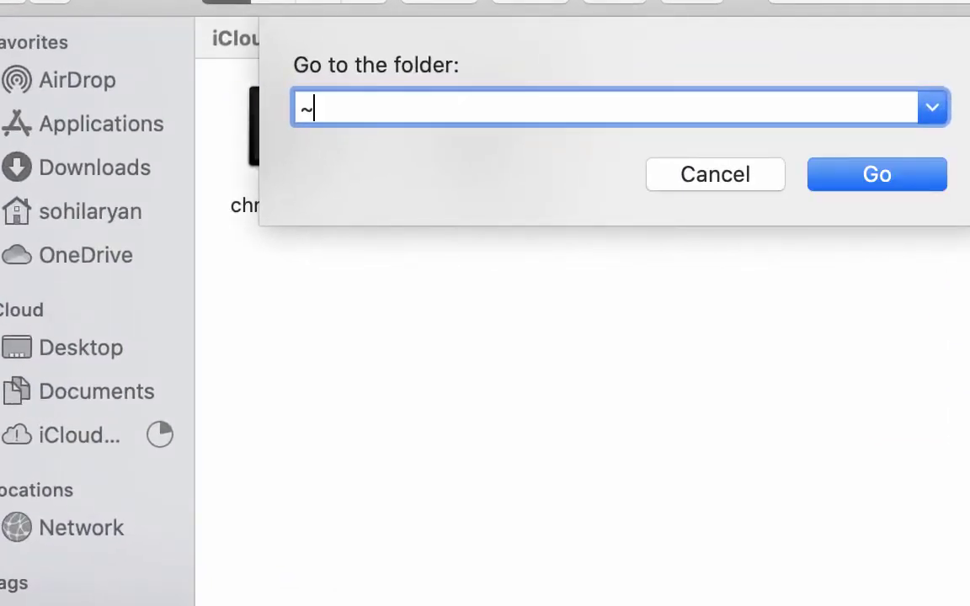
{"action": "type", "text": "/eclipse-workspace"}
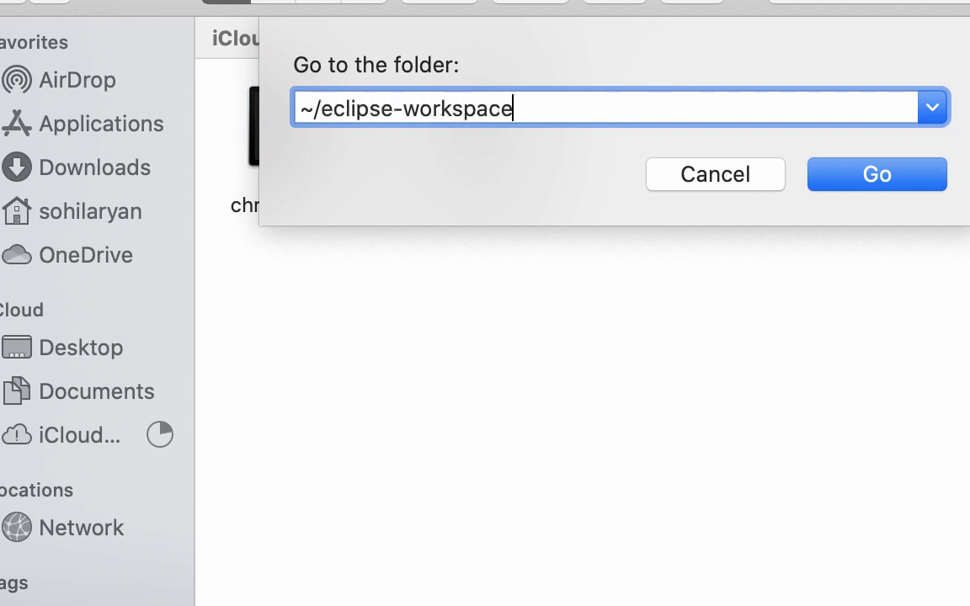
- In Finder, open the Syntax folder inside eclipse-workspace
{"action": "left_click", "coordinate": [877, 166]}
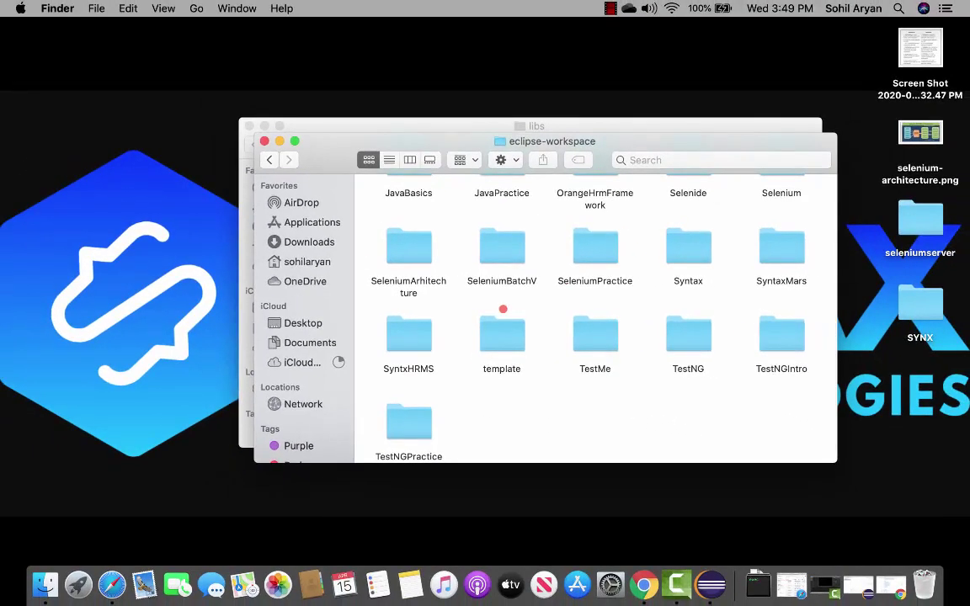
{"action": "left_click_drag", "start_coordinate": [498, 141], "coordinate": [430, 117]}
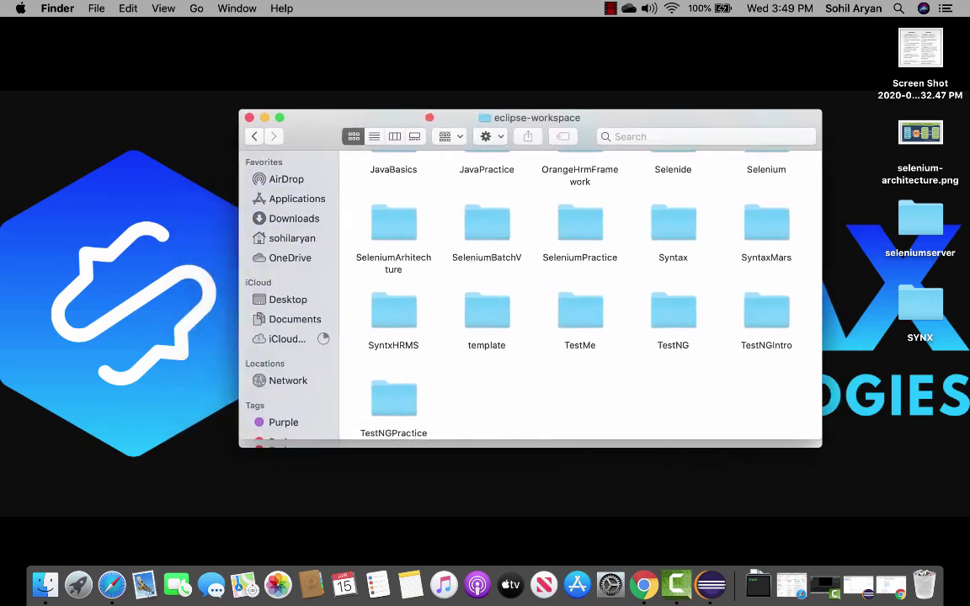
{"action": "scroll", "coordinate": [510, 212], "scroll_direction": "up", "scroll_amount": 5}
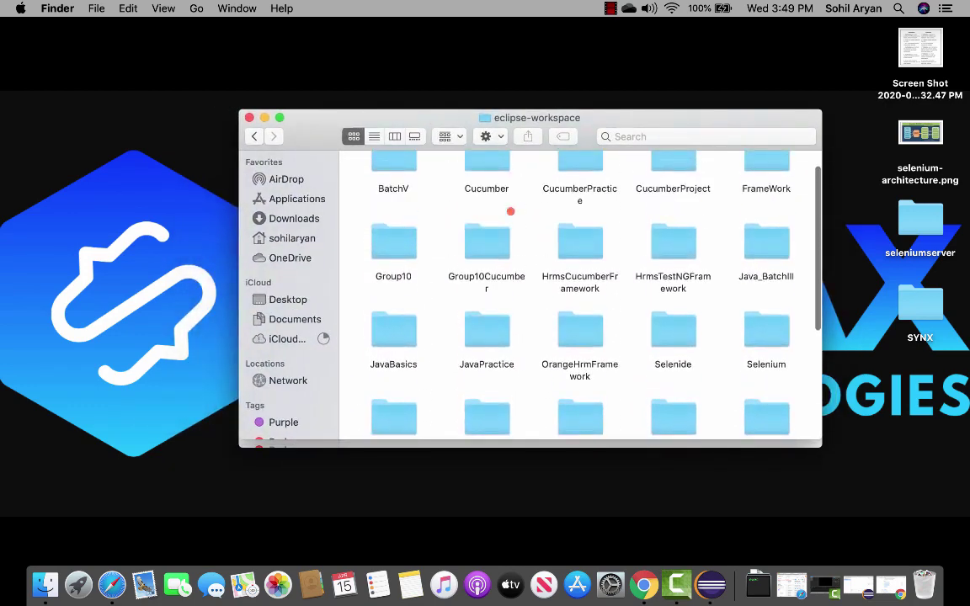
{"action": "scroll", "coordinate": [510, 211], "scroll_direction": "down", "scroll_amount": 5}
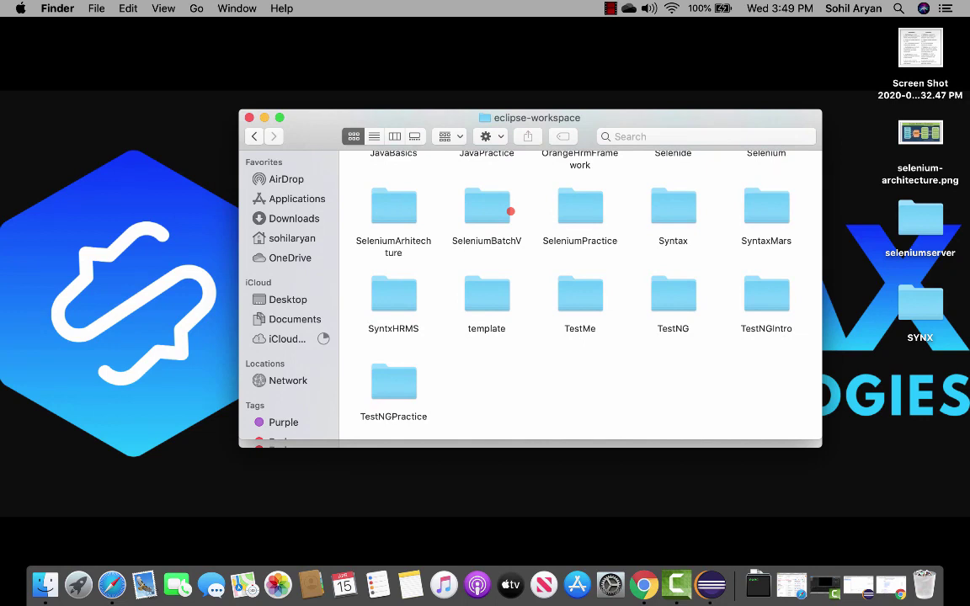
{"action": "scroll", "coordinate": [511, 211], "scroll_direction": "up", "scroll_amount": 2}
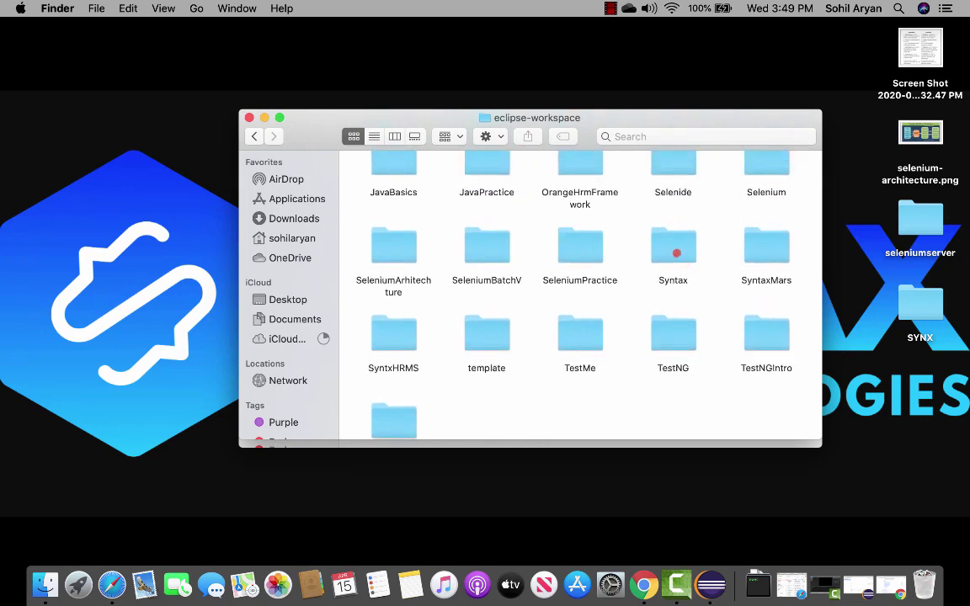
{"action": "left_click", "coordinate": [675, 254]}
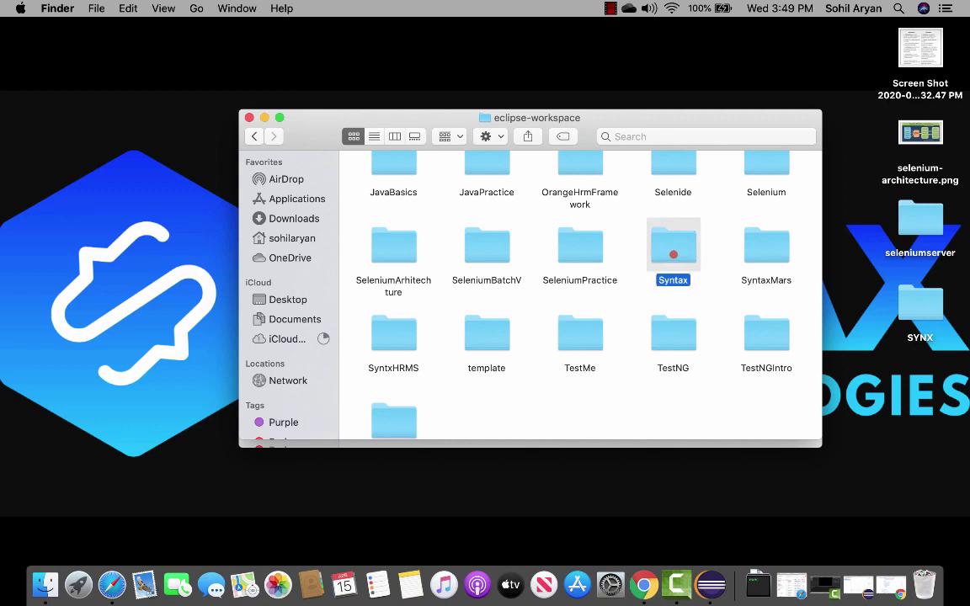
{"action": "double_click", "coordinate": [674, 254]}
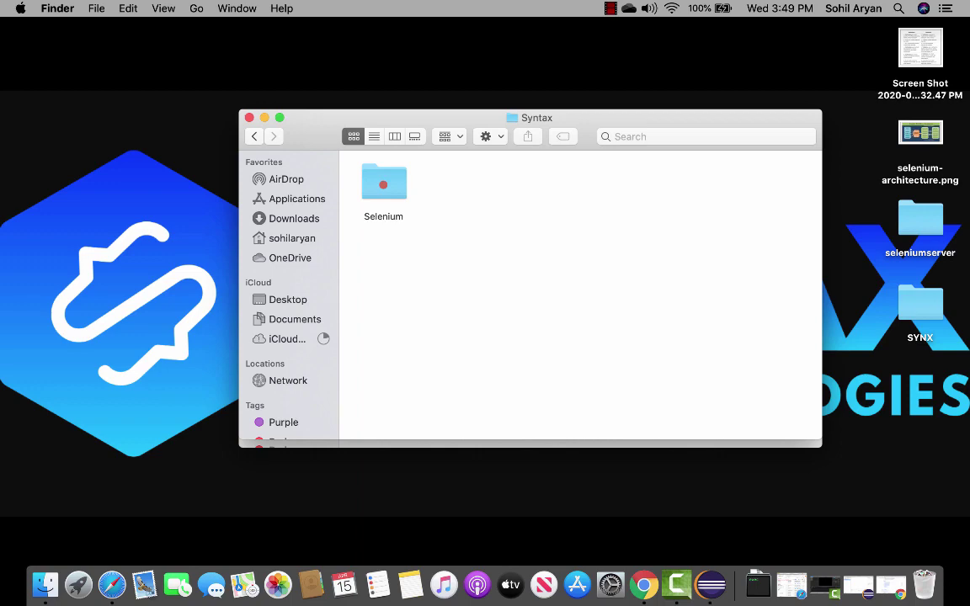
- Paste chromedriver and geckodriver into Selenium's drivers folder, then return to Eclipse
{"action": "left_click", "coordinate": [710, 586]}
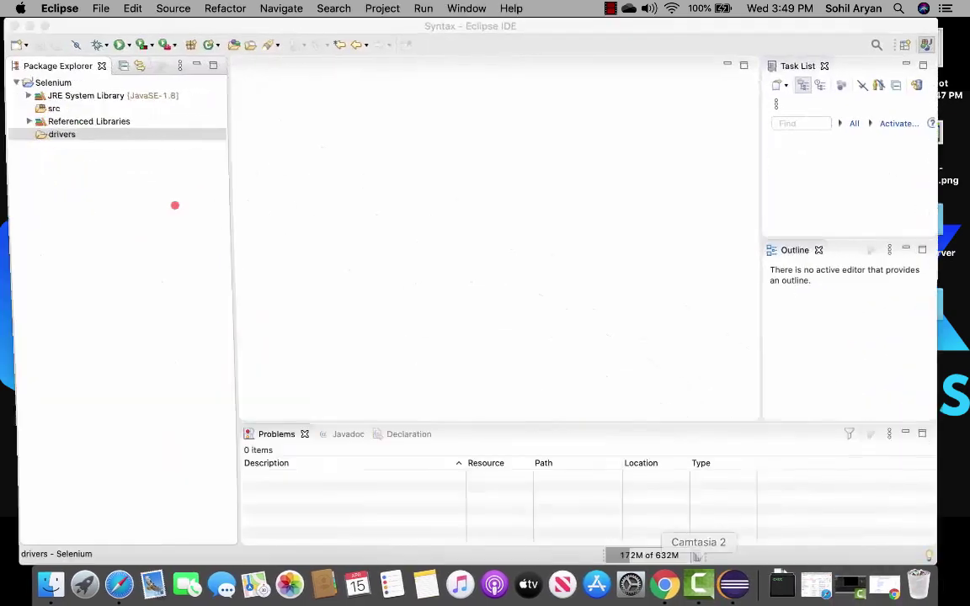
{"action": "left_click", "coordinate": [29, 26]}
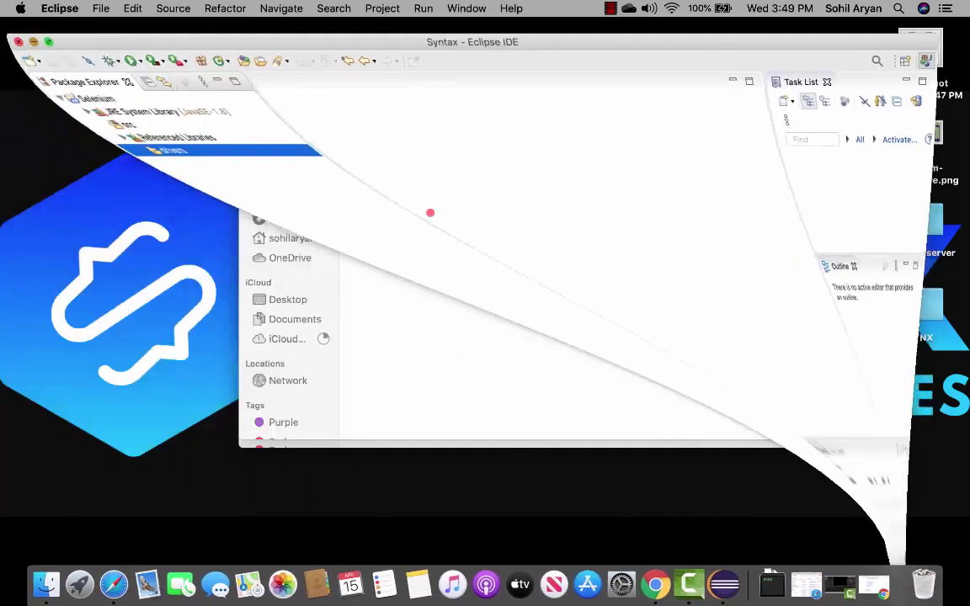
{"action": "double_click", "coordinate": [383, 180]}
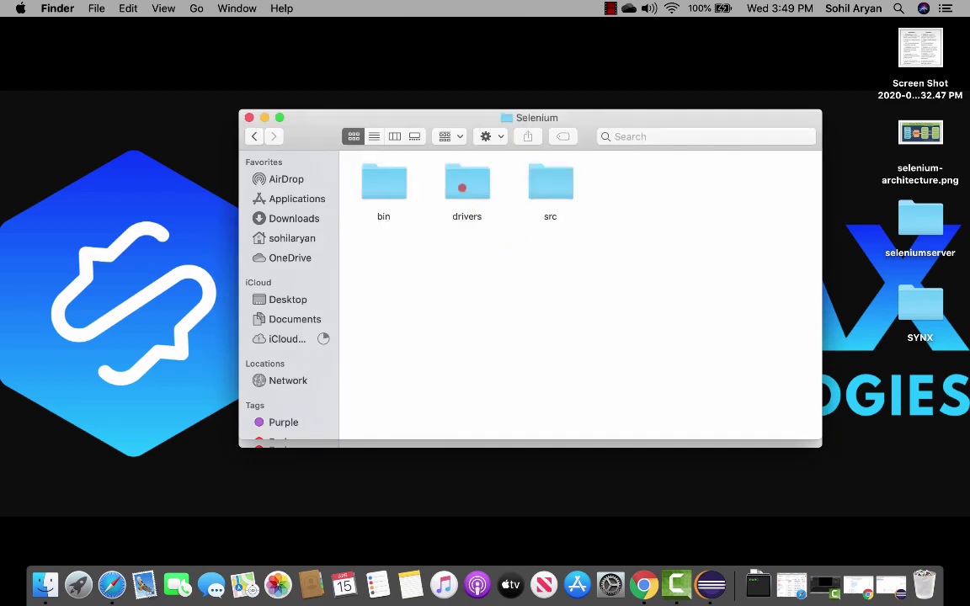
{"action": "double_click", "coordinate": [462, 188]}
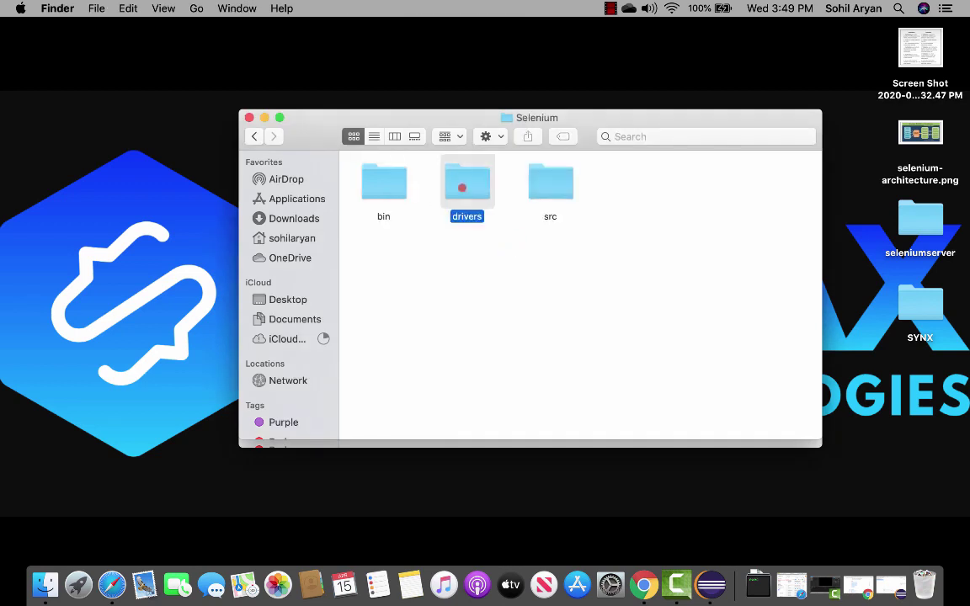
{"action": "right_click", "coordinate": [427, 182]}
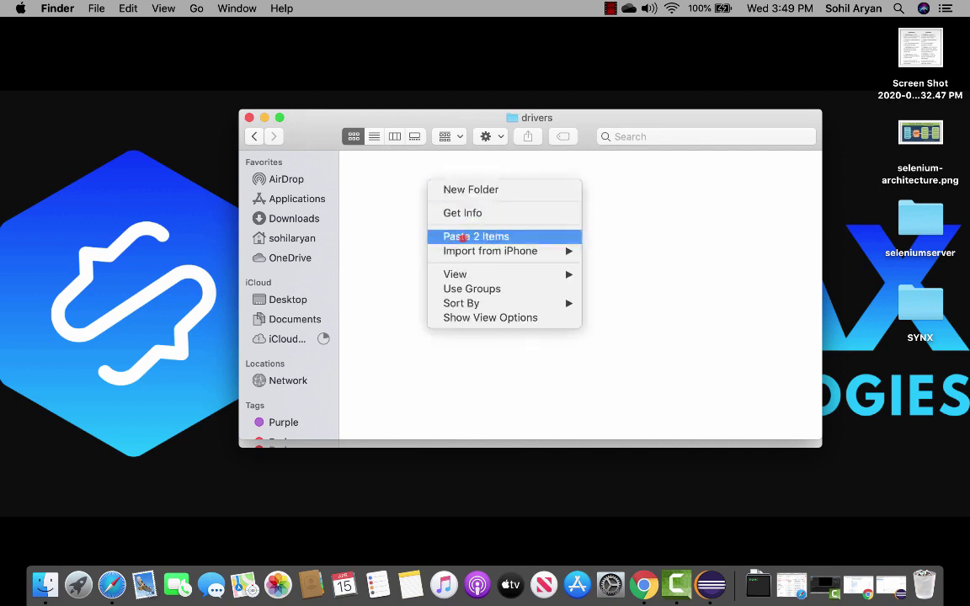
{"action": "left_click", "coordinate": [462, 239]}
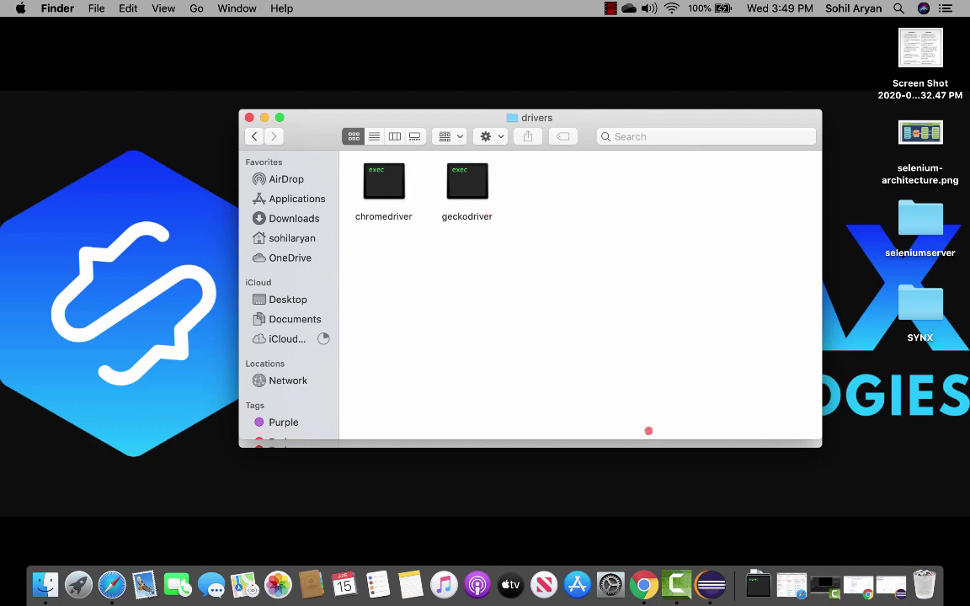
{"action": "left_click", "coordinate": [710, 585]}
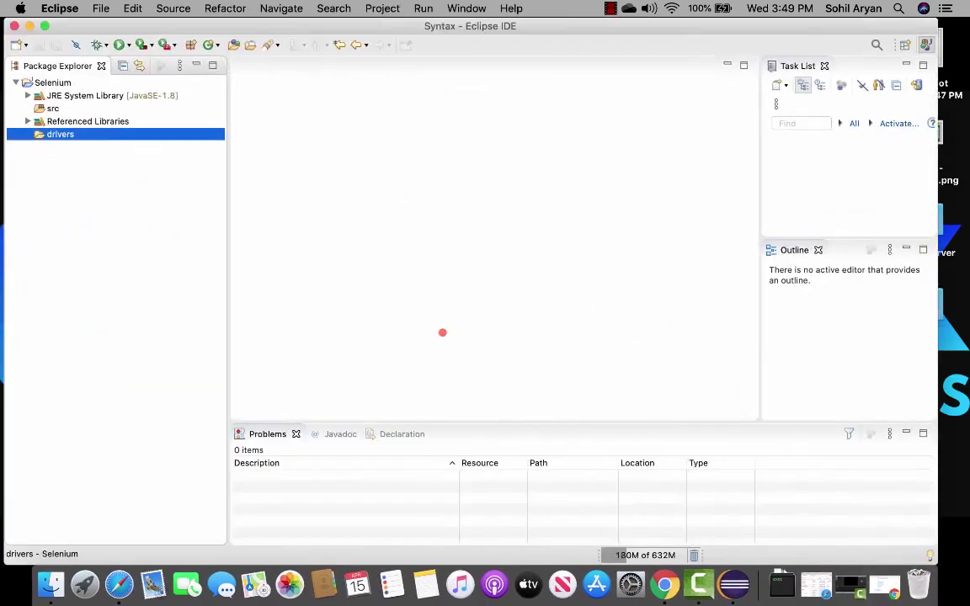
- Refresh the Selenium project and expand drivers to show chromedriver and geckodriver
{"action": "left_click", "coordinate": [38, 83]}
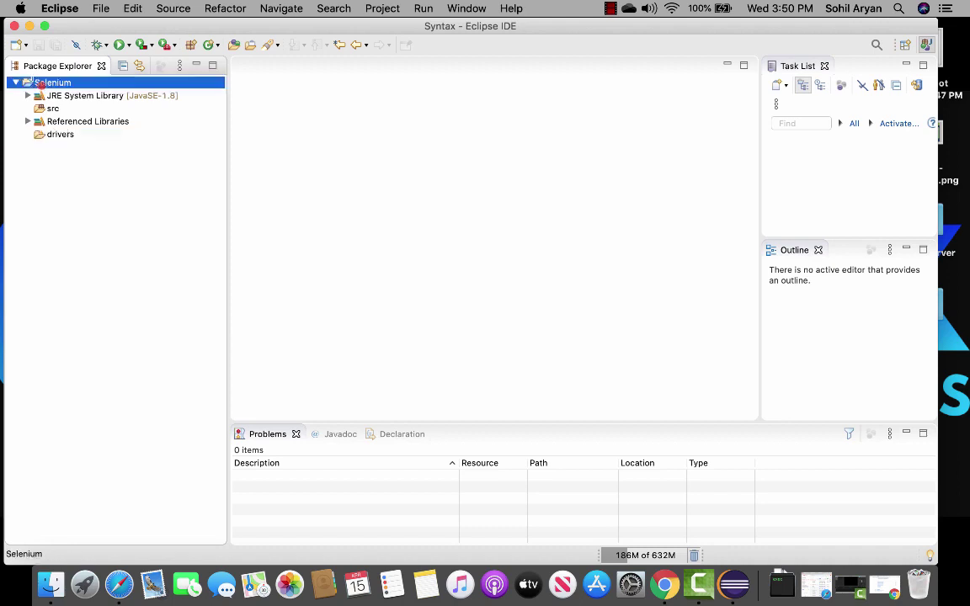
{"action": "right_click", "coordinate": [38, 84]}
{"action": "mouse_move", "coordinate": [135, 70]}
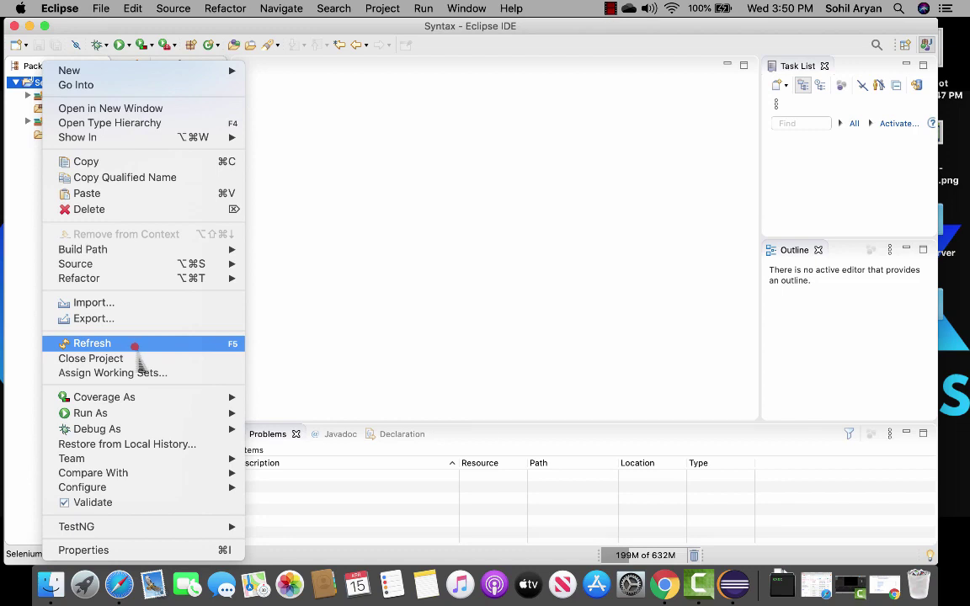
{"action": "left_click", "coordinate": [135, 344]}
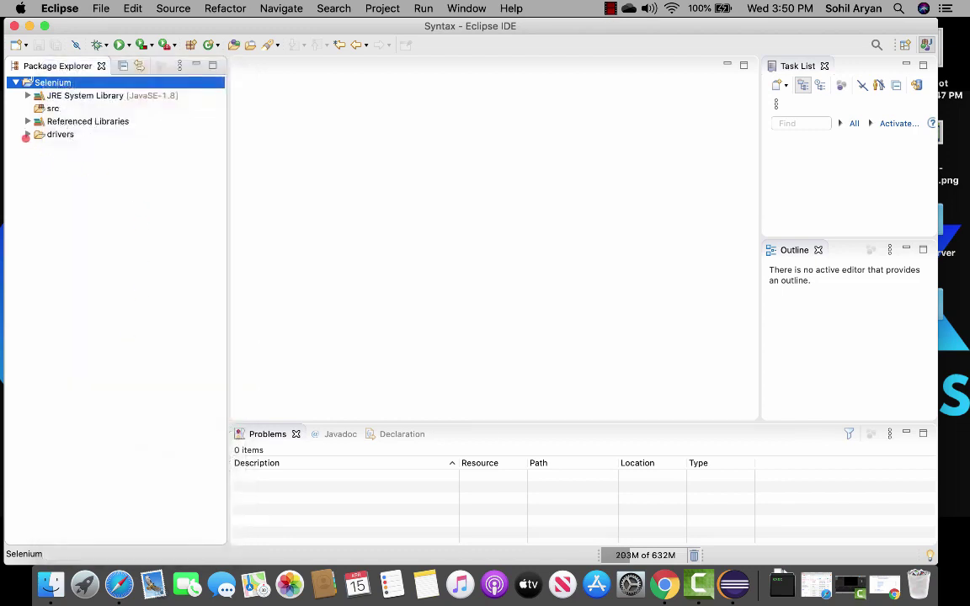
{"action": "left_click", "coordinate": [27, 134]}
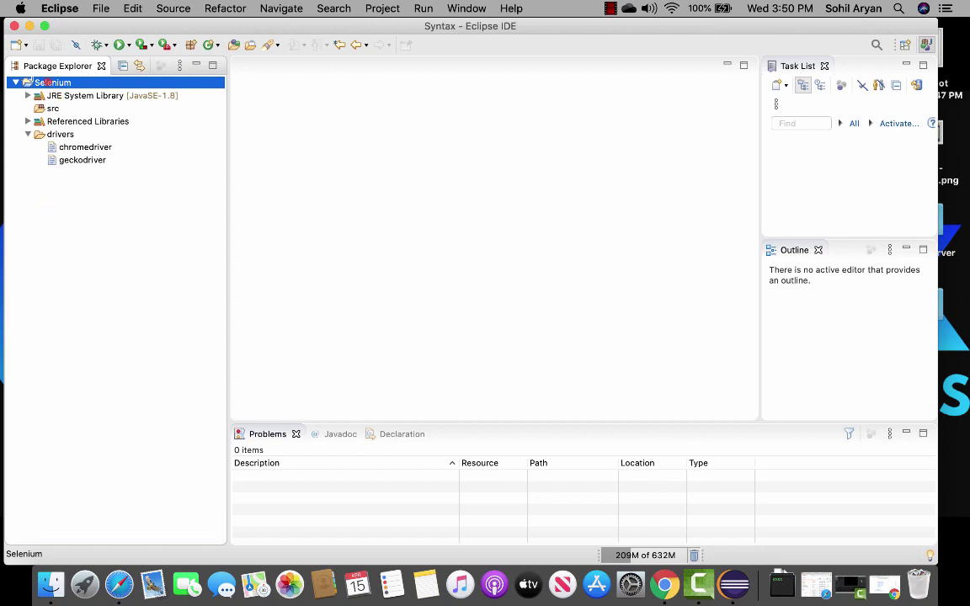
{"action": "right_click", "coordinate": [48, 82]}
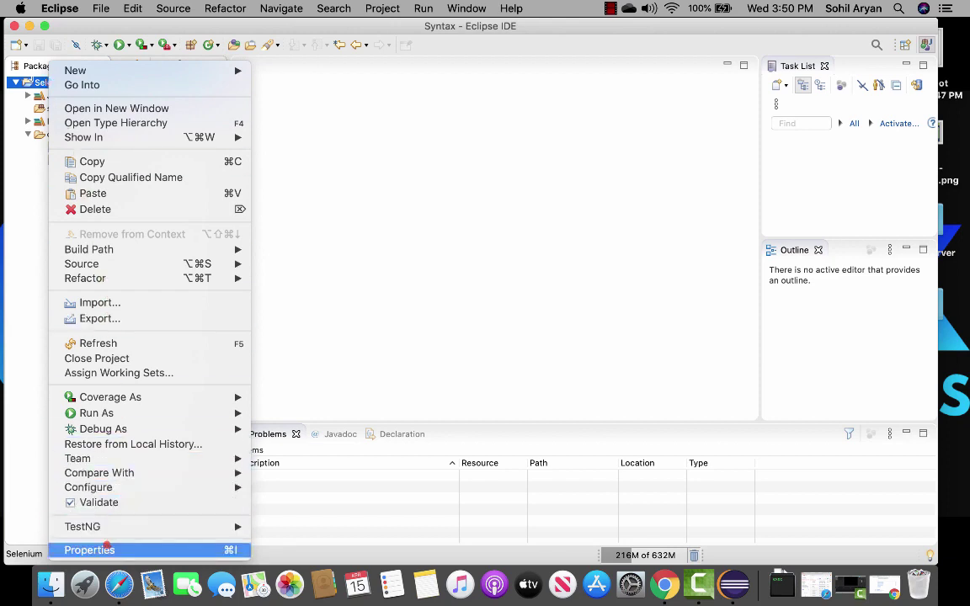
{"action": "left_click", "coordinate": [108, 549]}
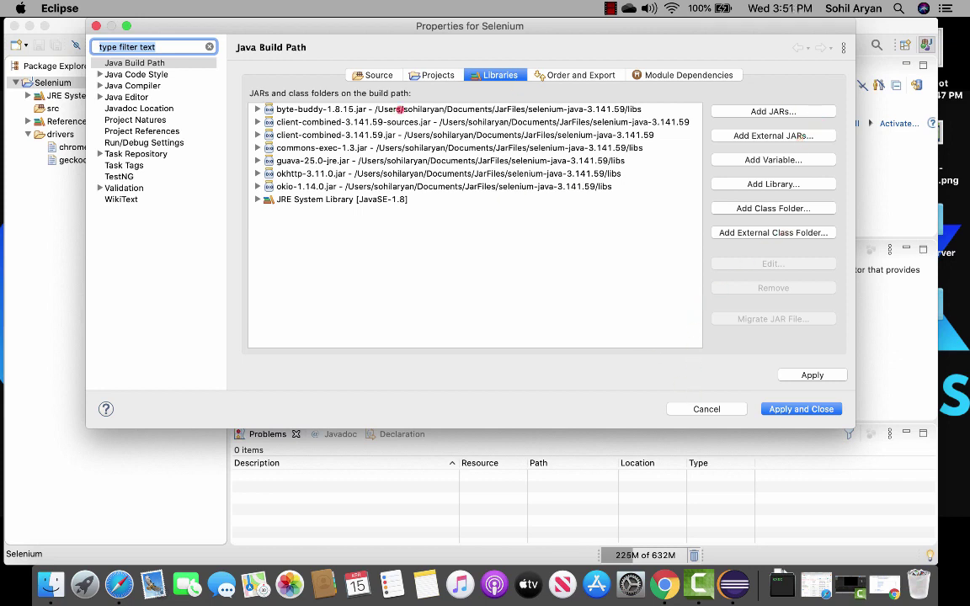
{"action": "left_click", "coordinate": [699, 410]}
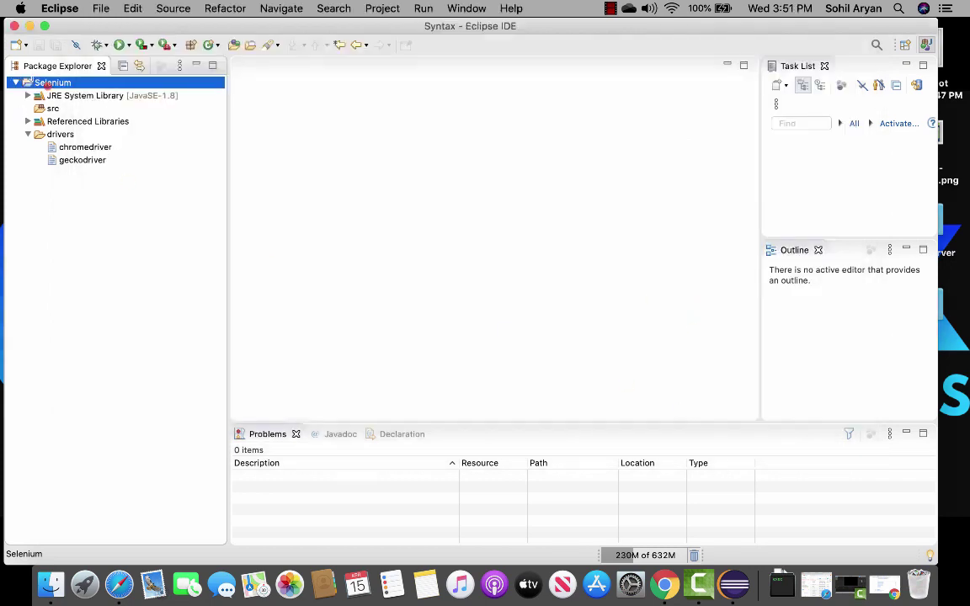
{"action": "right_click", "coordinate": [47, 82]}
{"action": "mouse_move", "coordinate": [176, 250]}
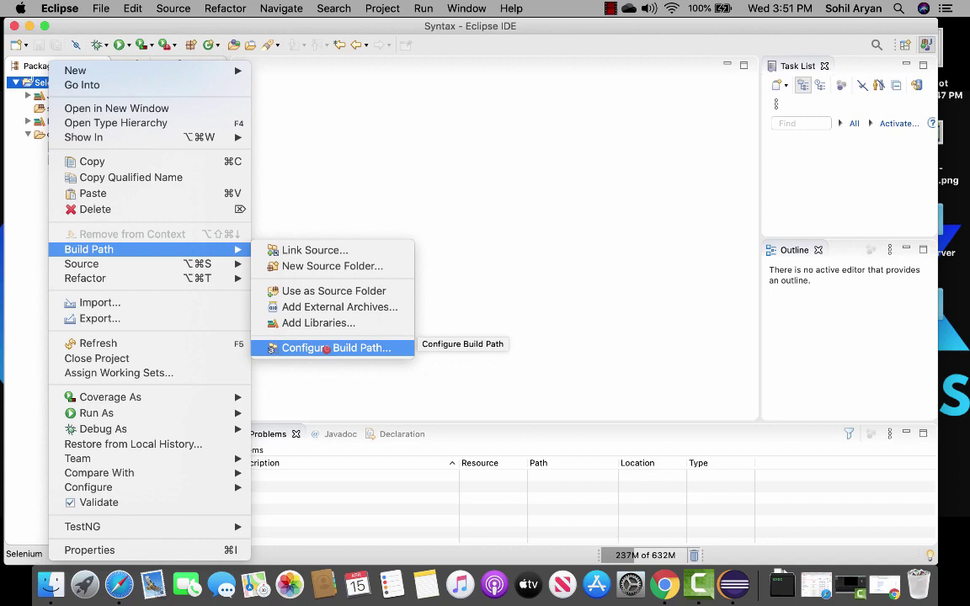
{"action": "left_click", "coordinate": [326, 349]}
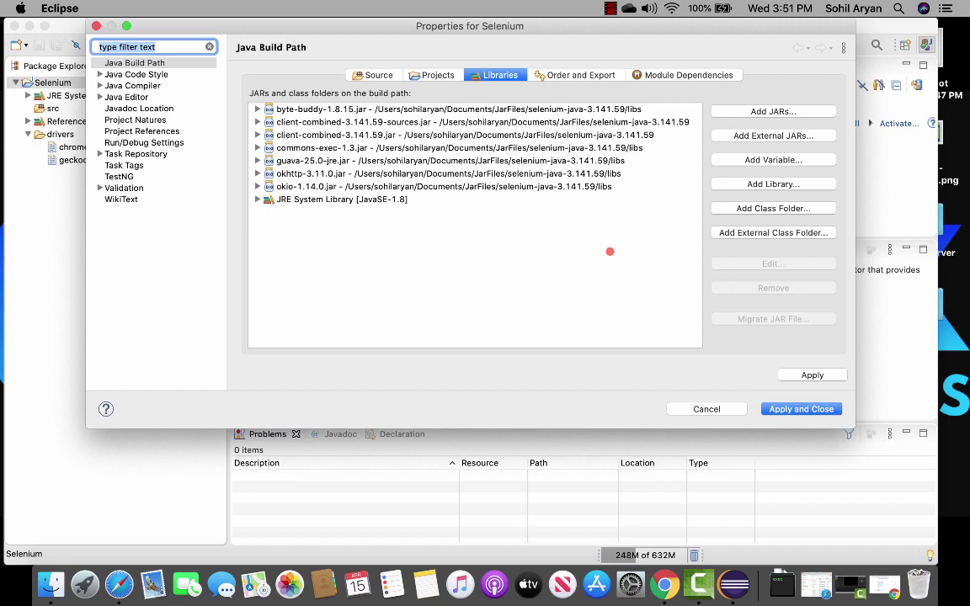
{"action": "left_click", "coordinate": [699, 409]}
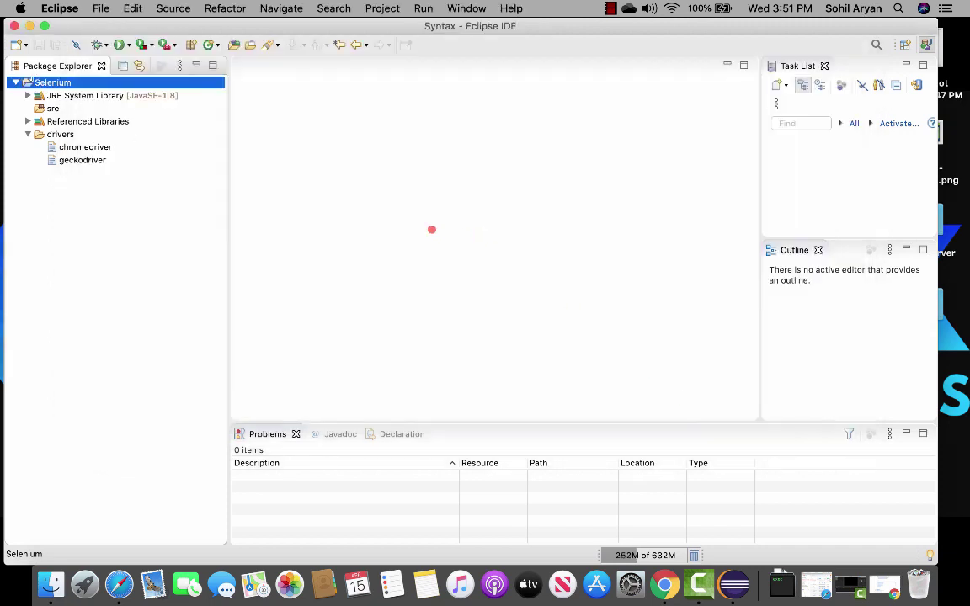